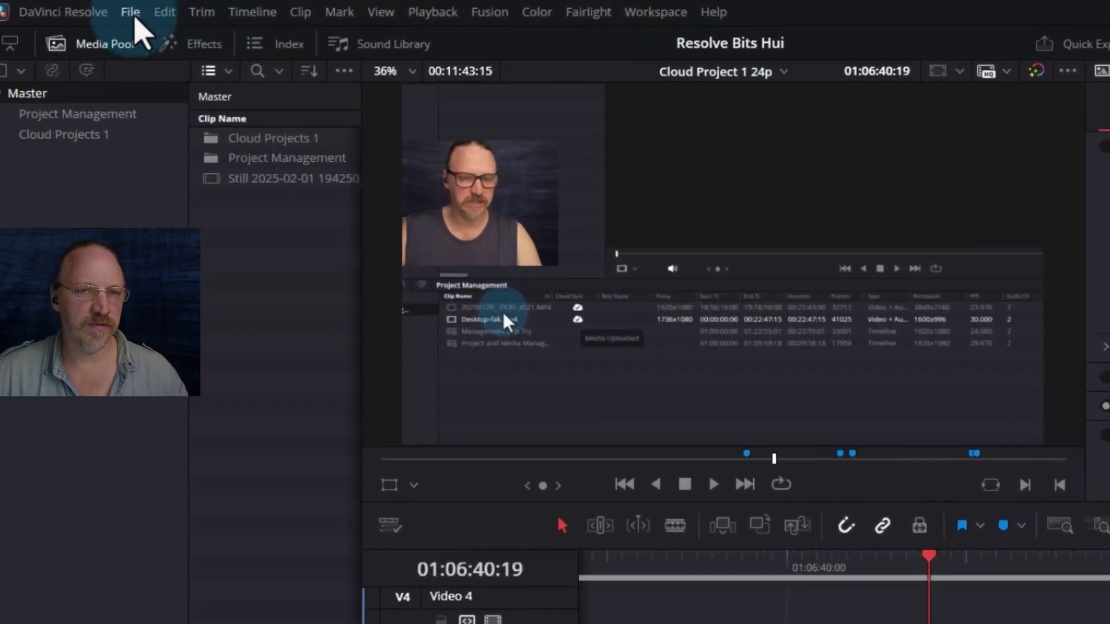
Review the project's Path Mapping settings and close Project Settings without changes
{"action": "left_click", "coordinate": [211, 9]}
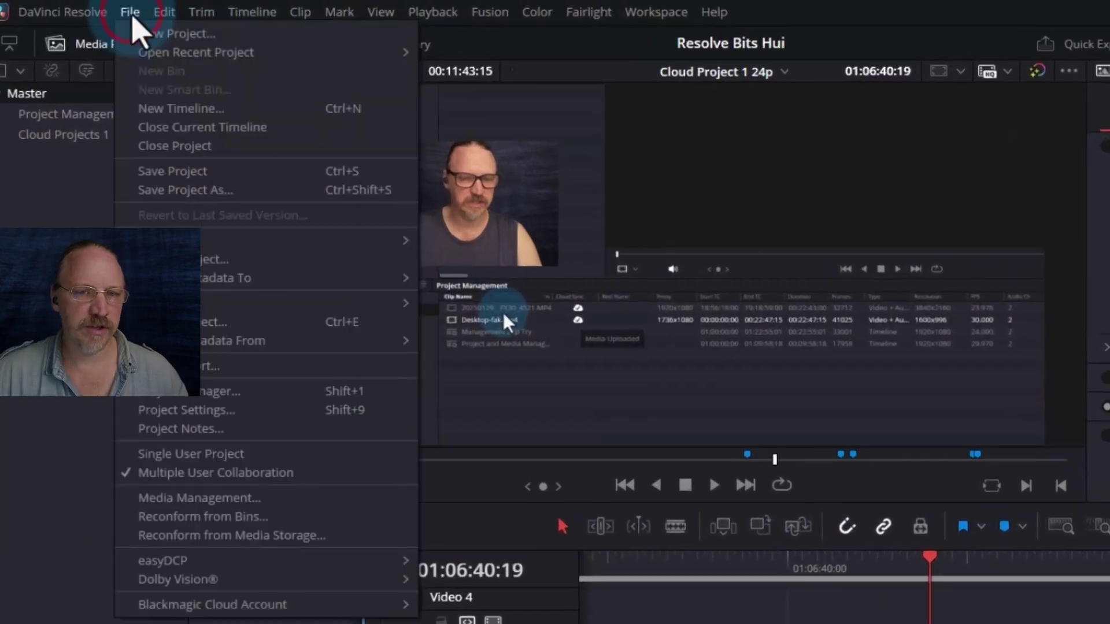
{"action": "left_click", "coordinate": [231, 410]}
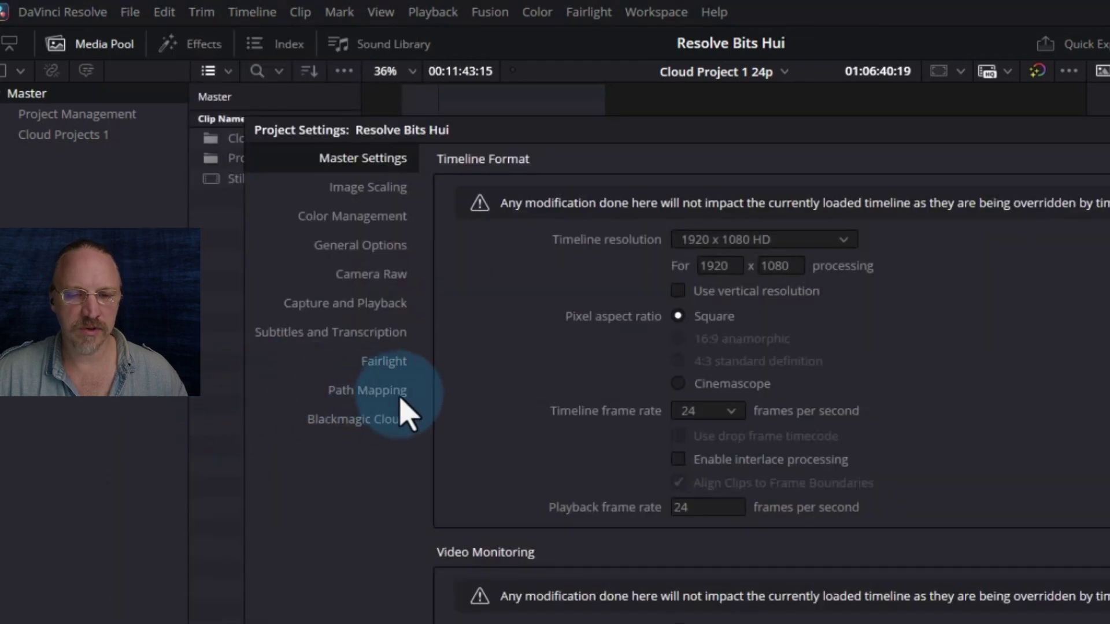
{"action": "left_click", "coordinate": [373, 390]}
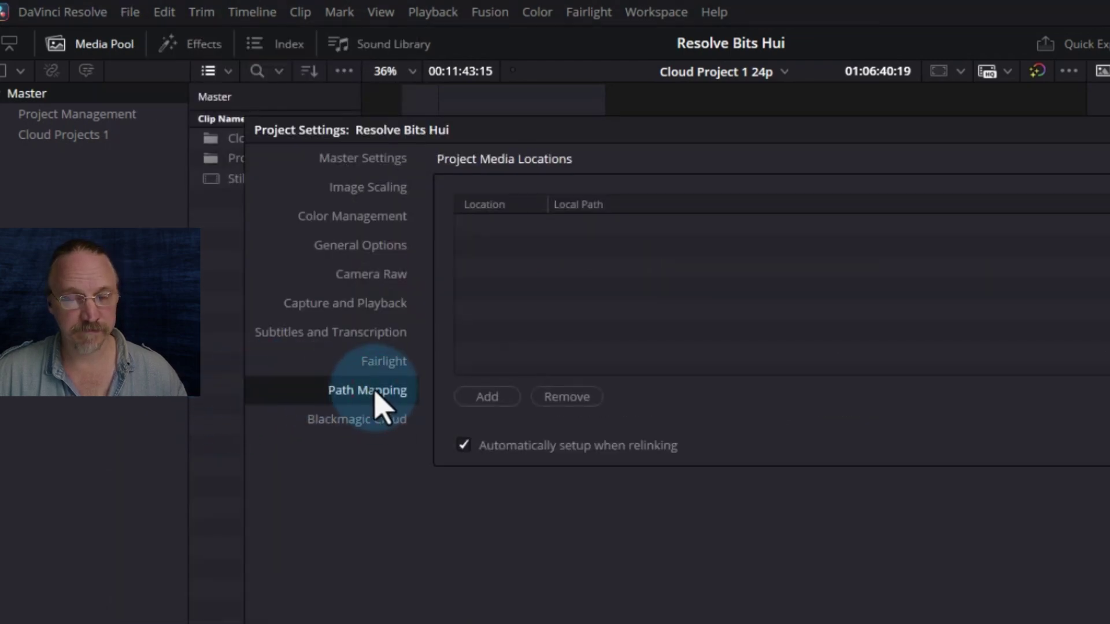
{"action": "left_click", "coordinate": [634, 311]}
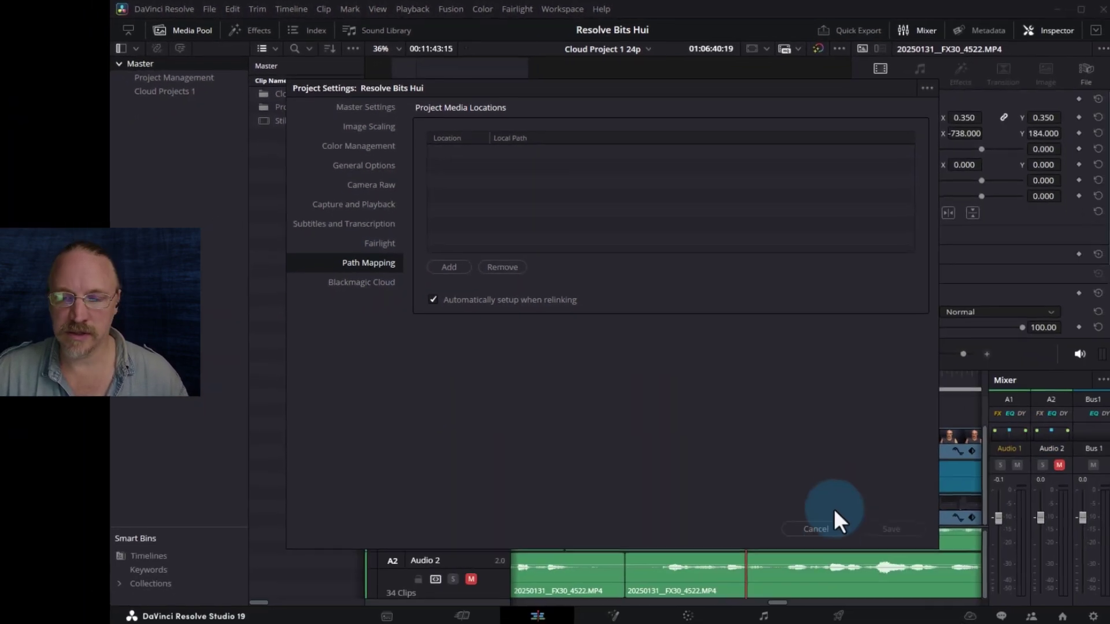
{"action": "left_click", "coordinate": [815, 527]}
Open the Cloud Projects 1 bin and cancel Change Source Folder for clip 20250131__FX30_4522.MP4
{"action": "left_click", "coordinate": [186, 113]}
{"action": "left_click", "coordinate": [154, 71]}
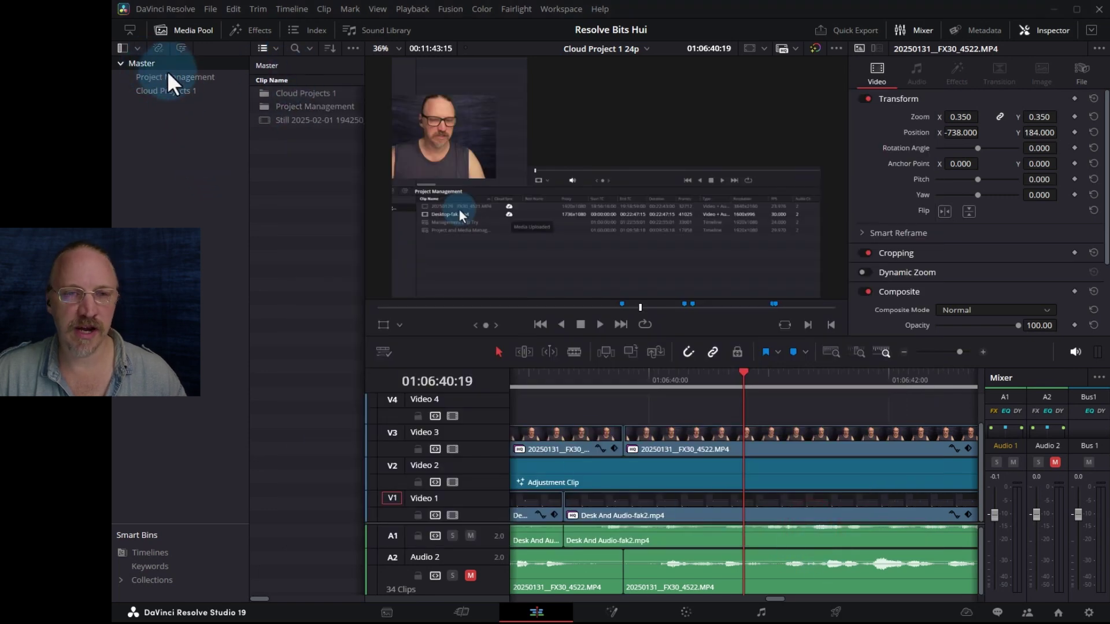
{"action": "left_click", "coordinate": [366, 112]}
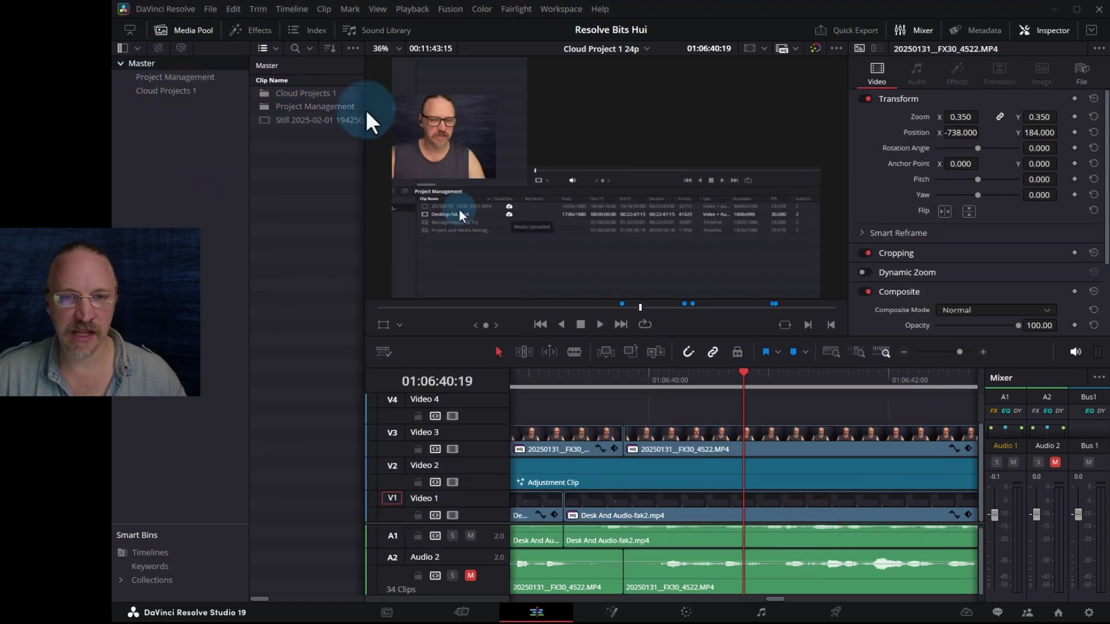
{"action": "double_click", "coordinate": [302, 95]}
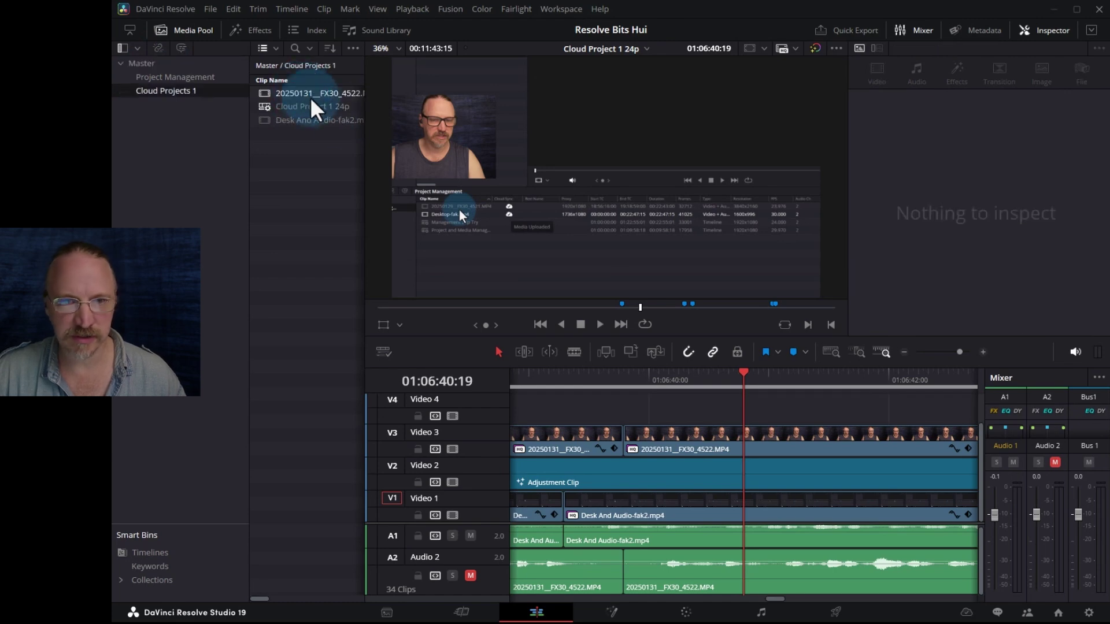
{"action": "left_click", "coordinate": [287, 95]}
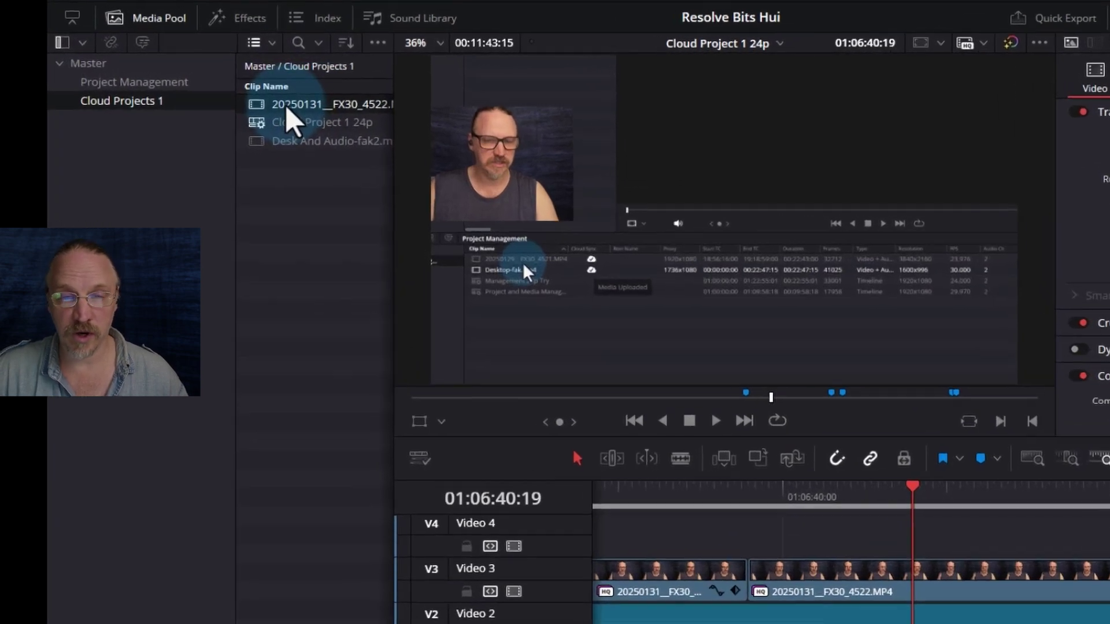
{"action": "right_click", "coordinate": [287, 96]}
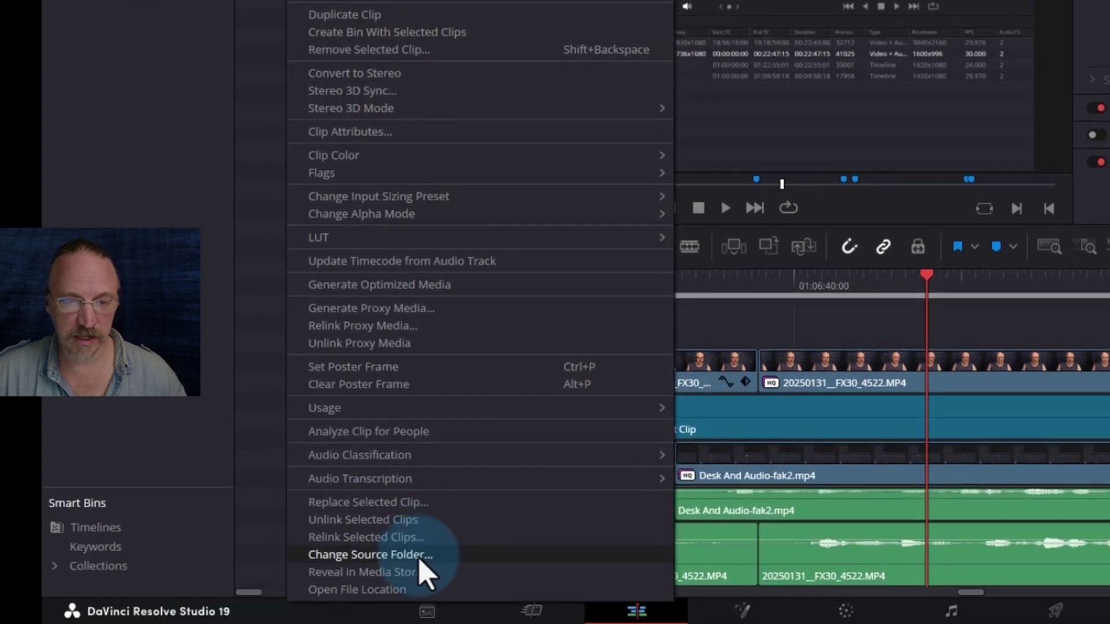
{"action": "left_click", "coordinate": [420, 556]}
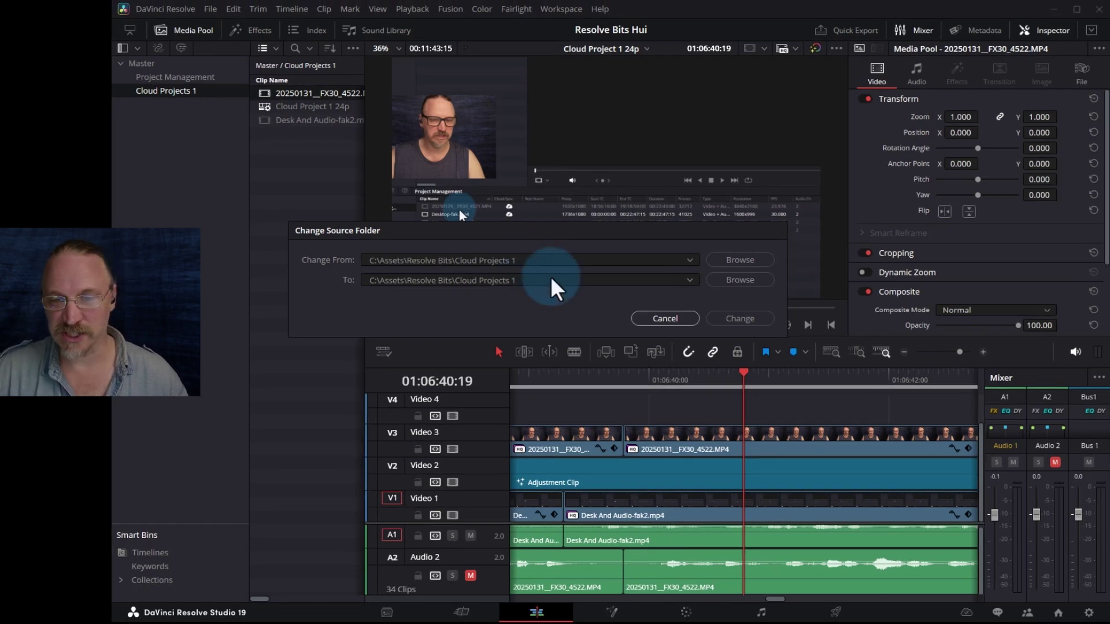
{"action": "left_click", "coordinate": [664, 319]}
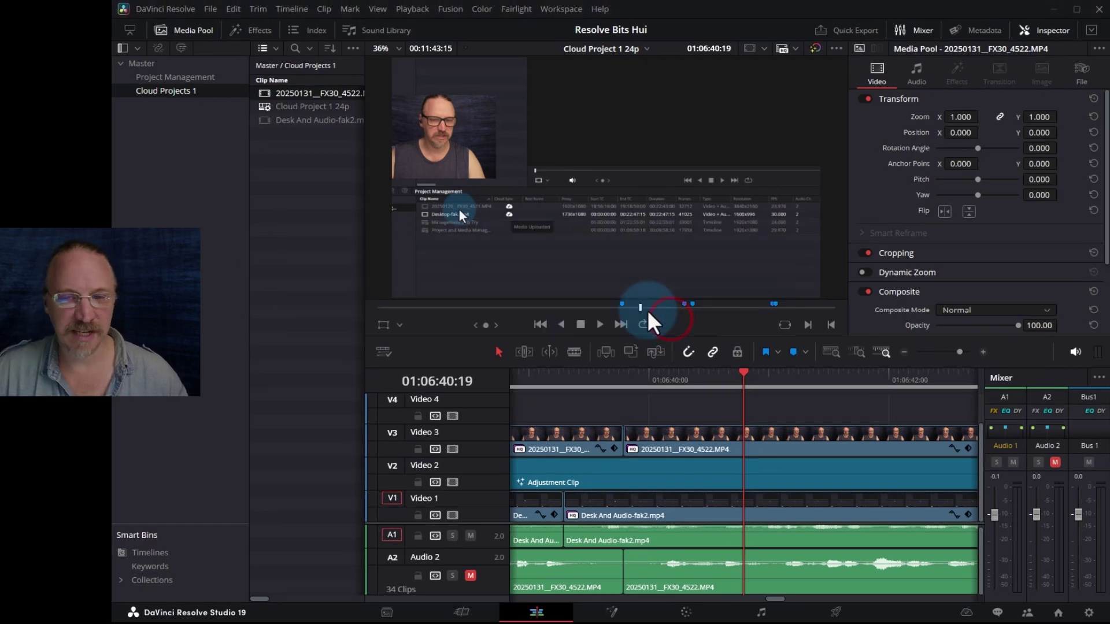
Add C:\Assets as a media location in Project Settings Path Mapping
{"action": "left_click", "coordinate": [211, 8]}
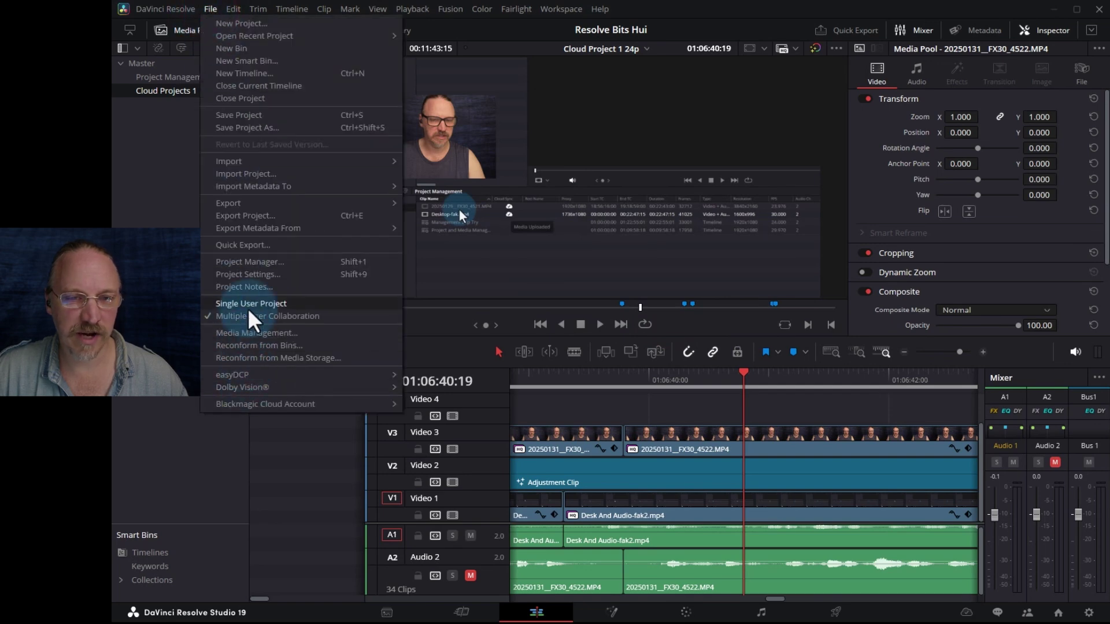
{"action": "left_click", "coordinate": [255, 275]}
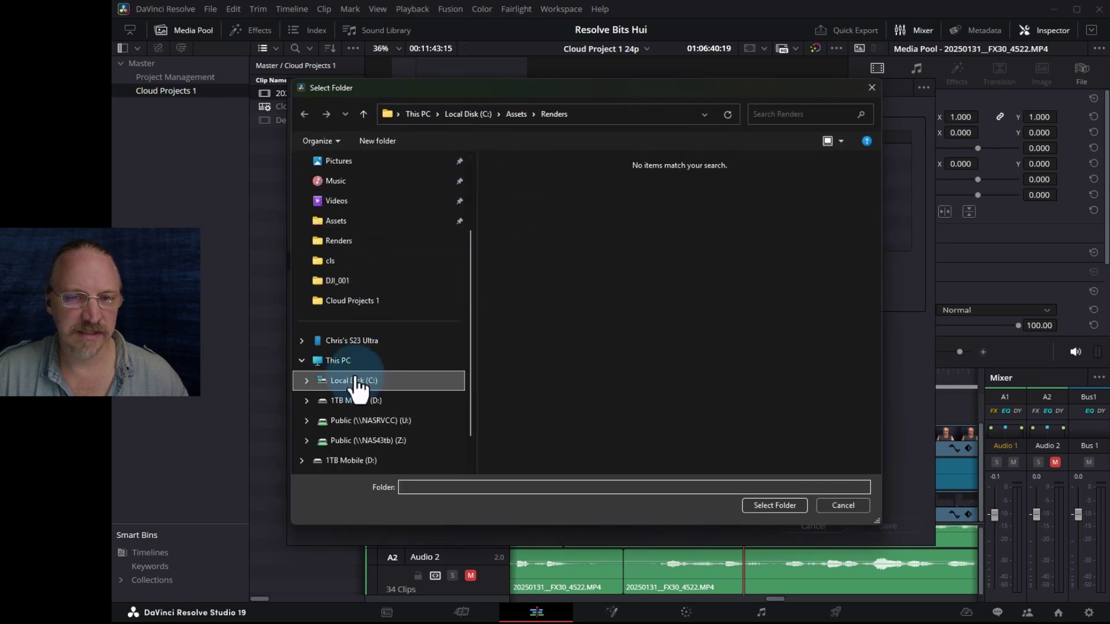
{"action": "left_click", "coordinate": [355, 382]}
{"action": "left_click", "coordinate": [521, 192]}
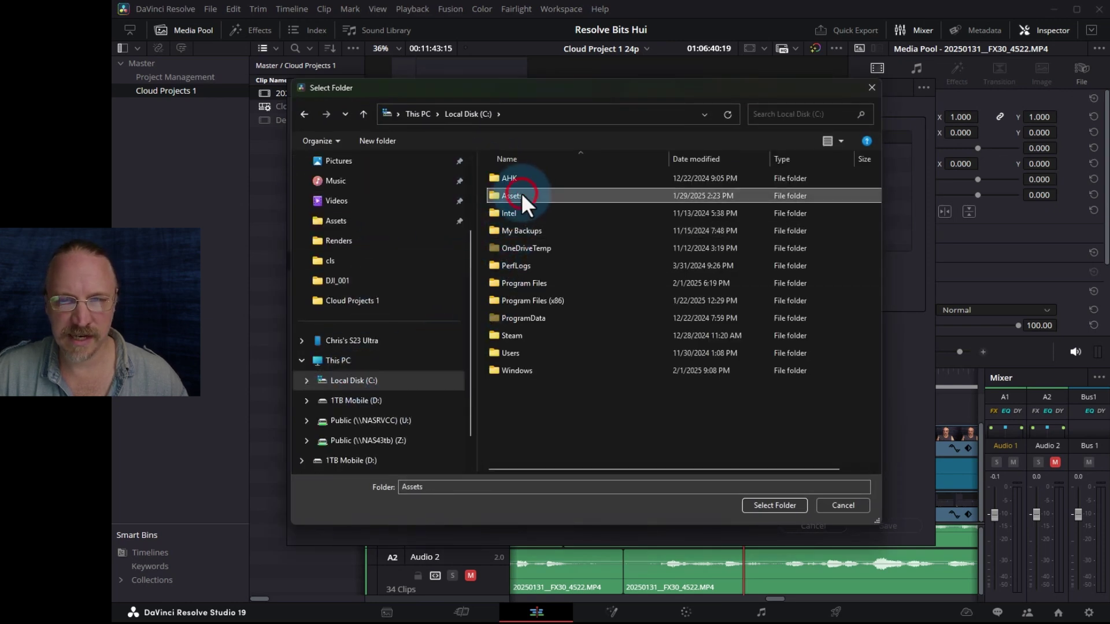
{"action": "left_click", "coordinate": [793, 501]}
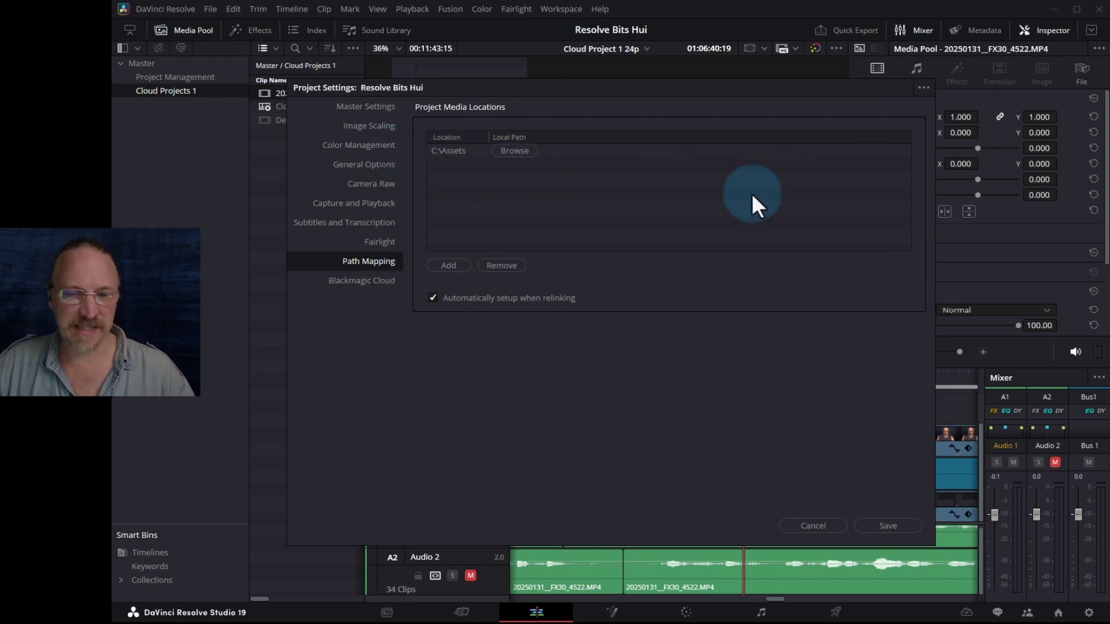
{"action": "left_click", "coordinate": [450, 267]}
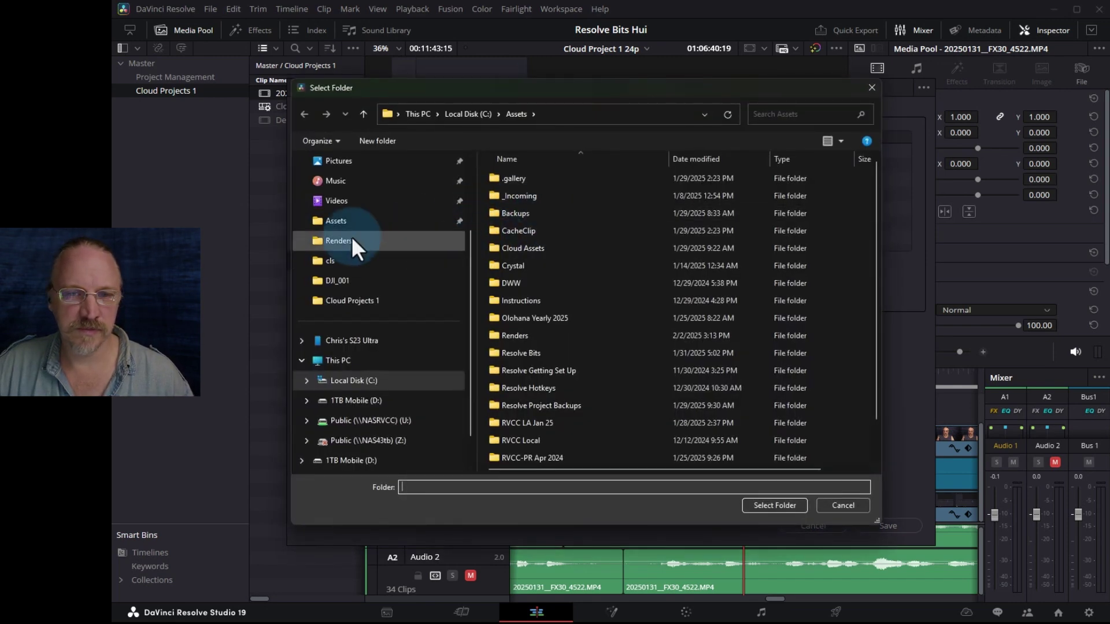
Add C:\Assets\Resolve Bits as a second media location, then open File Explorer
{"action": "left_click", "coordinate": [338, 222]}
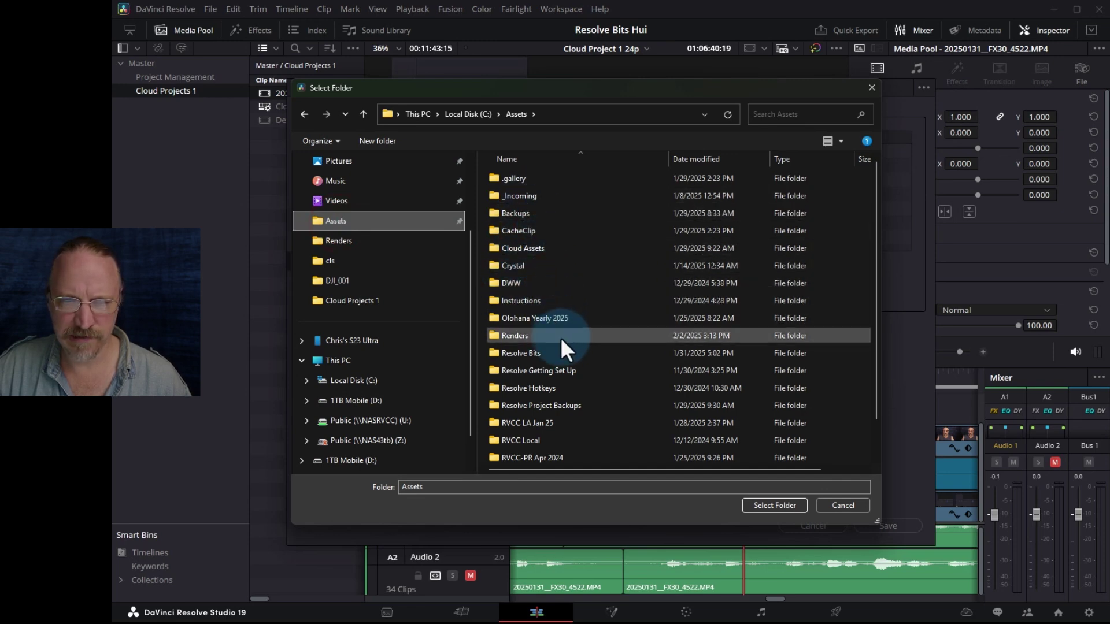
{"action": "double_click", "coordinate": [549, 354]}
{"action": "left_click", "coordinate": [782, 514]}
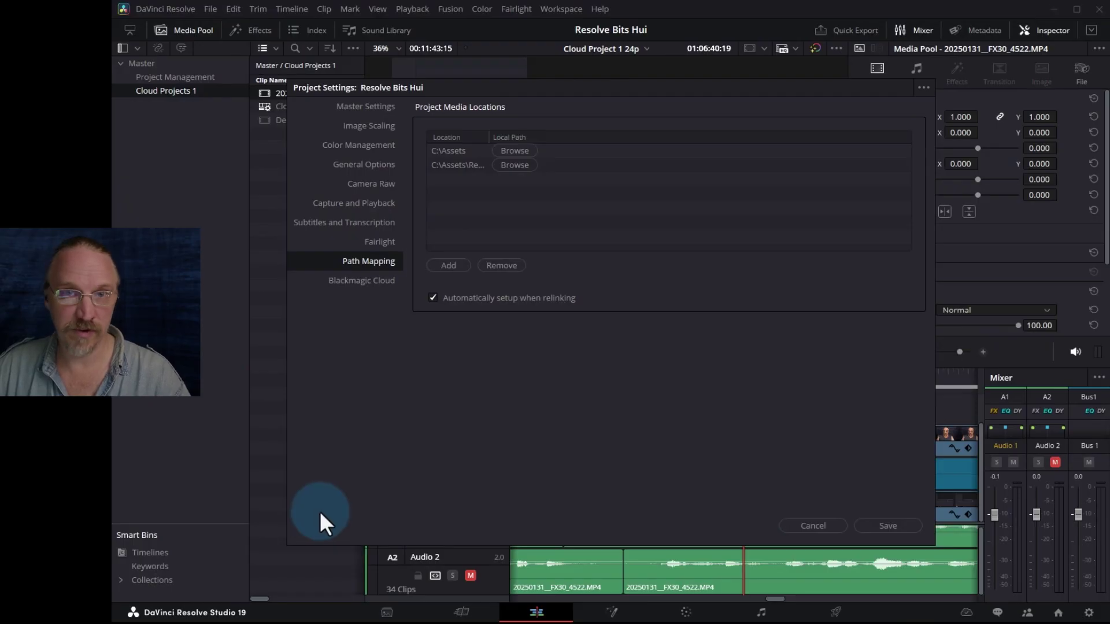
{"action": "key", "text": "super+e"}
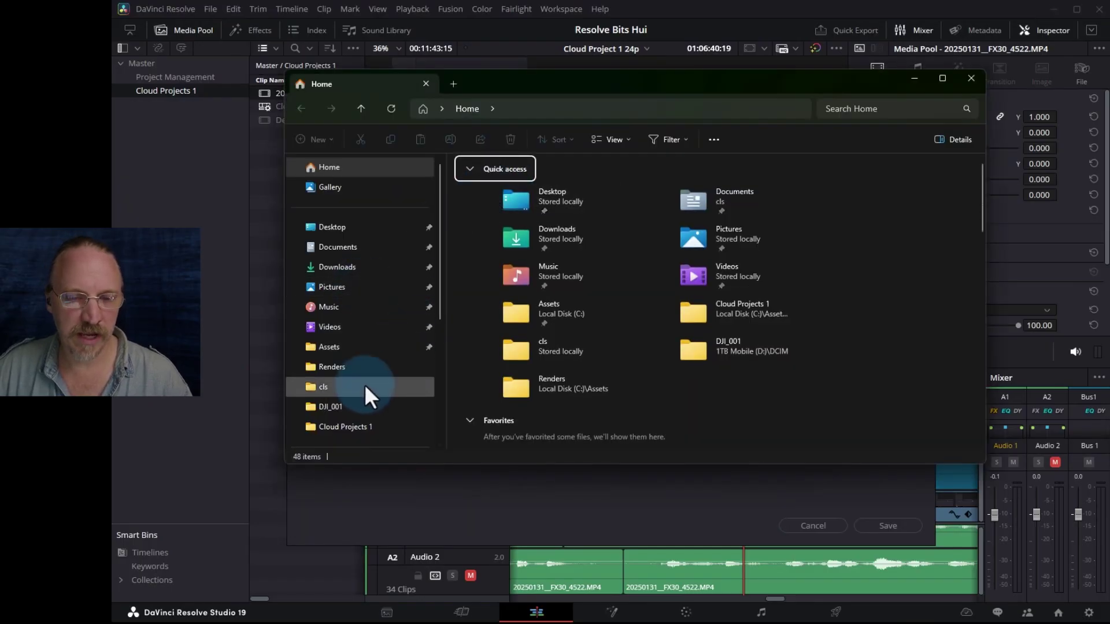
Copy the Cloud Projects 1 folder from C:\Assets\Resolve Bits
{"action": "left_click", "coordinate": [362, 346]}
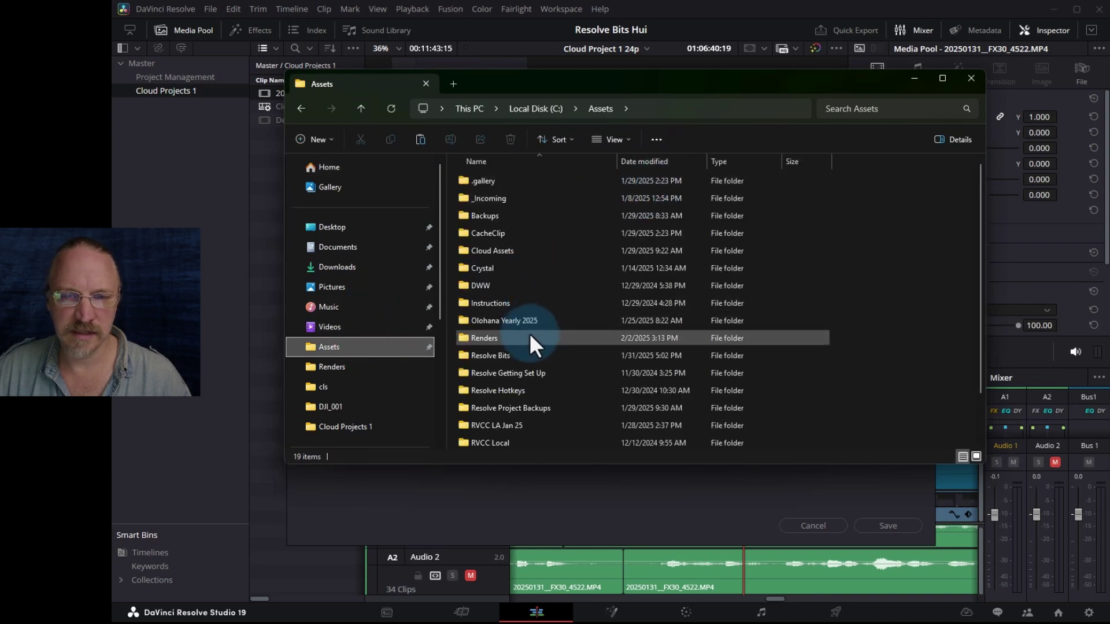
{"action": "double_click", "coordinate": [518, 356]}
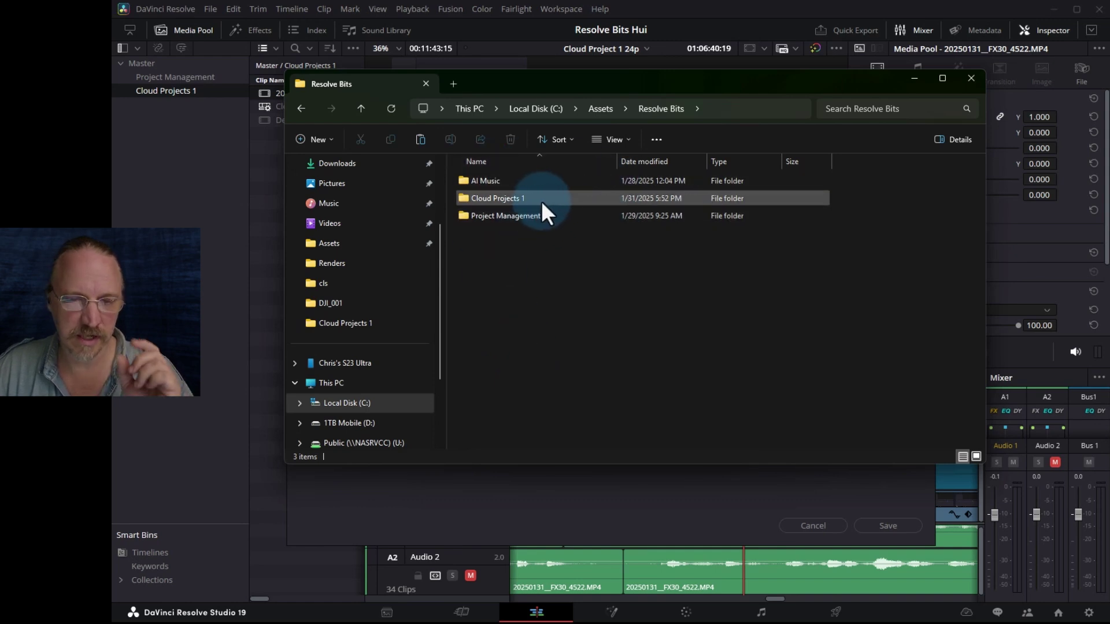
{"action": "right_click", "coordinate": [510, 196]}
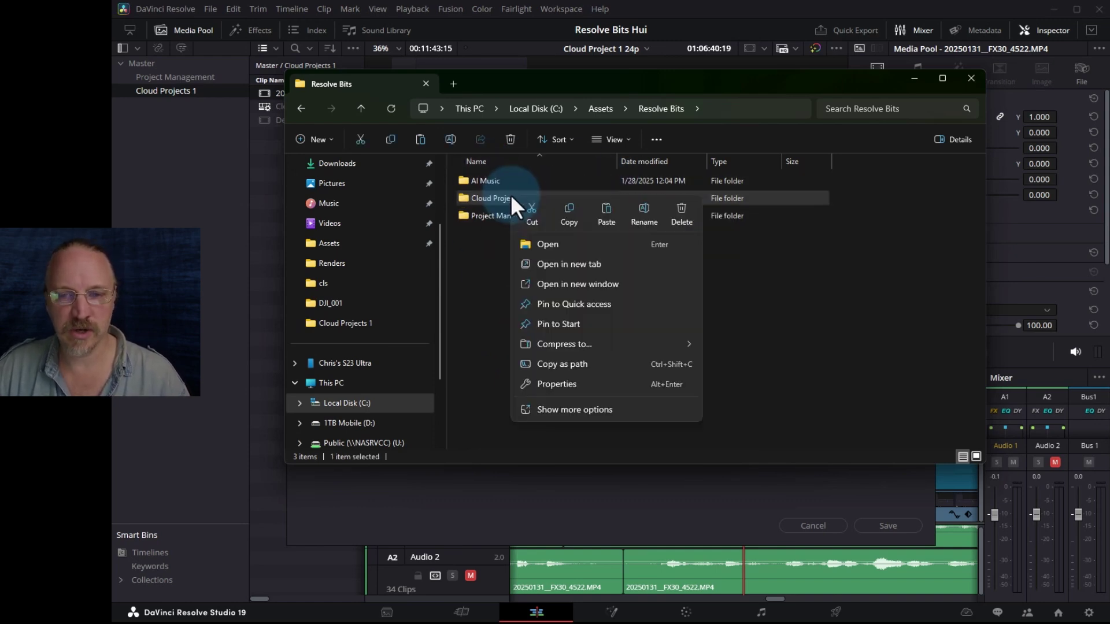
{"action": "left_click", "coordinate": [568, 213]}
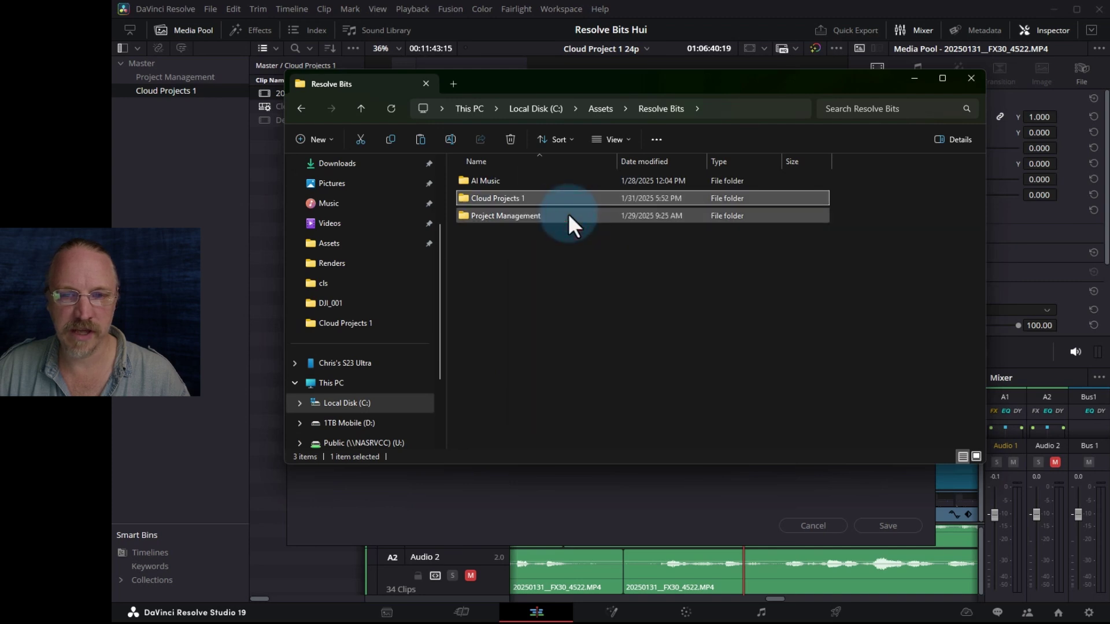
Browse a new Explorer tab to the Assets folder on 1TB Mobile (D:)
{"action": "left_click", "coordinate": [451, 83]}
{"action": "scroll", "coordinate": [369, 387], "scroll_direction": "down", "scroll_amount": 3}
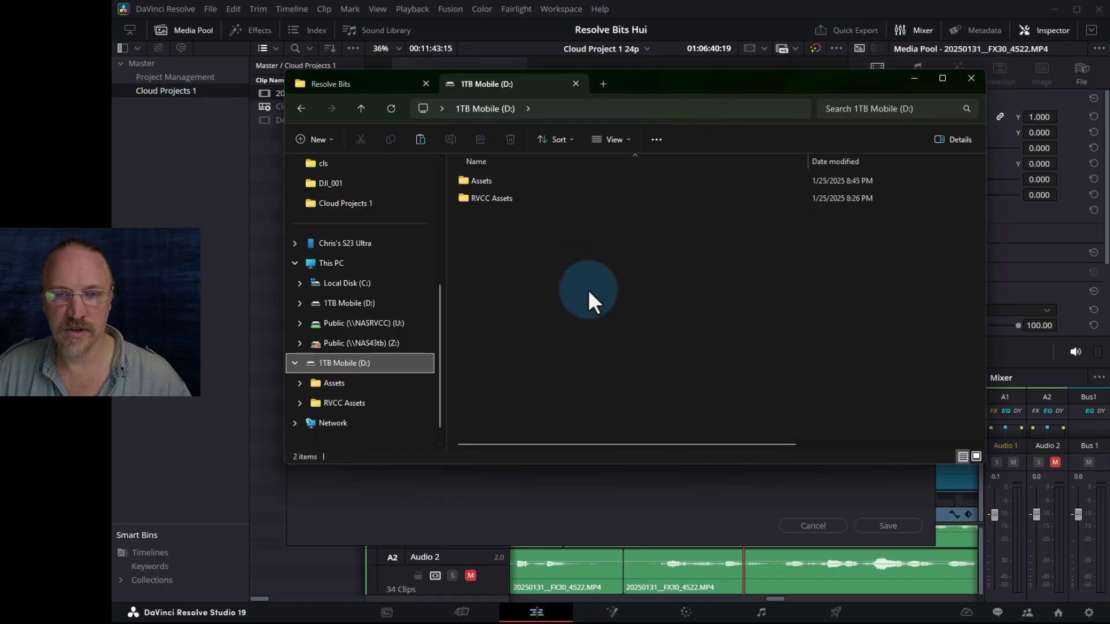
{"action": "left_click", "coordinate": [491, 179]}
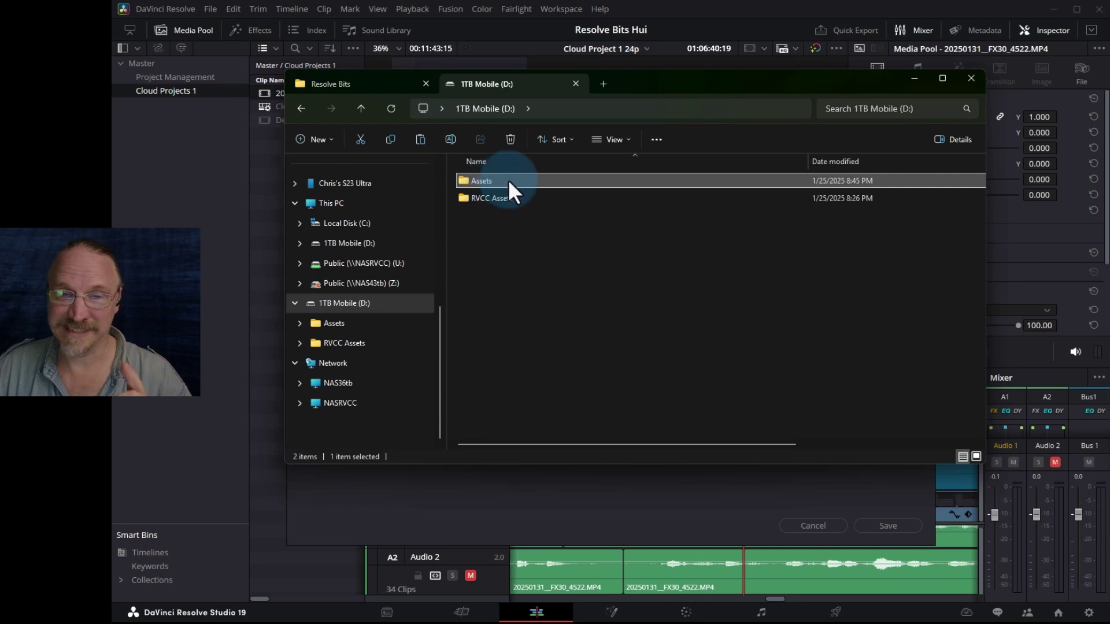
{"action": "double_click", "coordinate": [511, 179]}
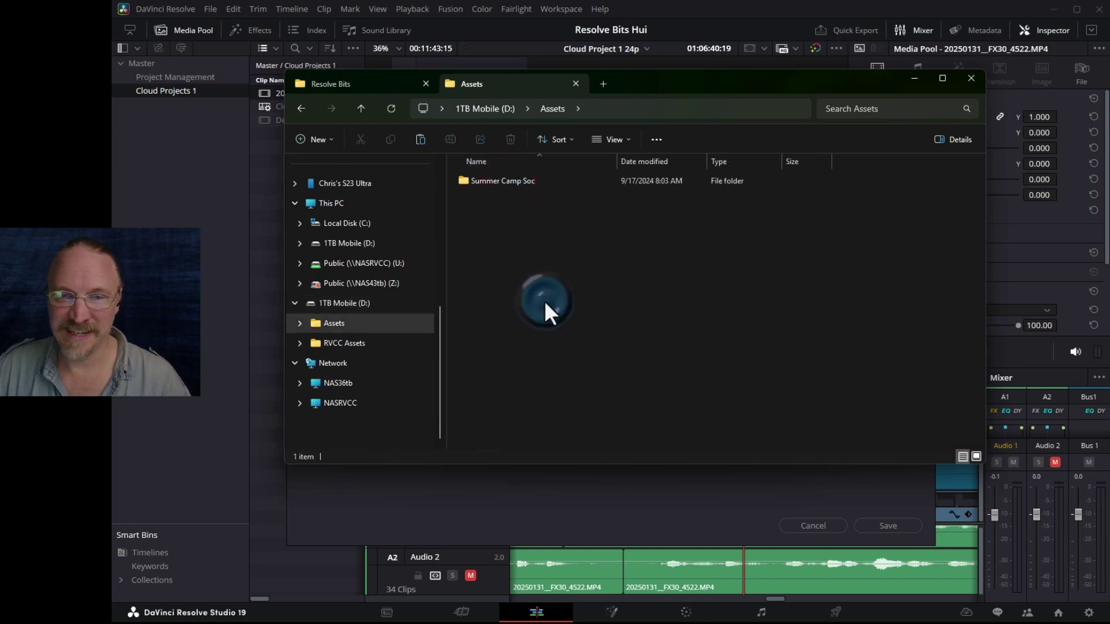
Create a new folder named Resolve Bits inside D:\Assets
{"action": "right_click", "coordinate": [544, 302]}
{"action": "mouse_move", "coordinate": [611, 428]}
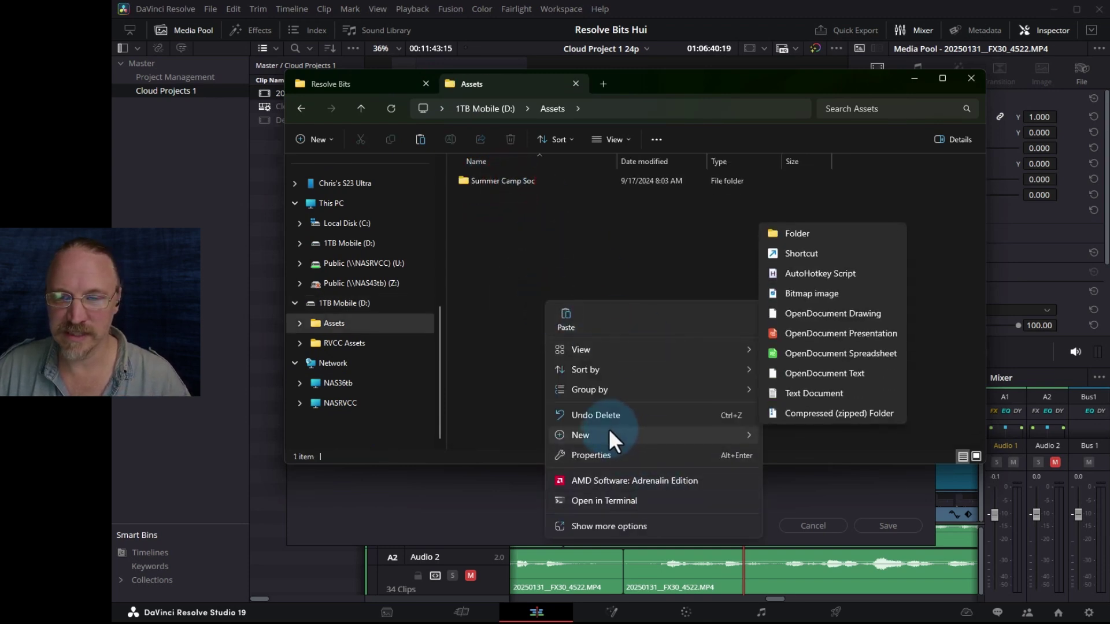
{"action": "left_click", "coordinate": [809, 235]}
{"action": "type", "text": "Resolve Bits"}
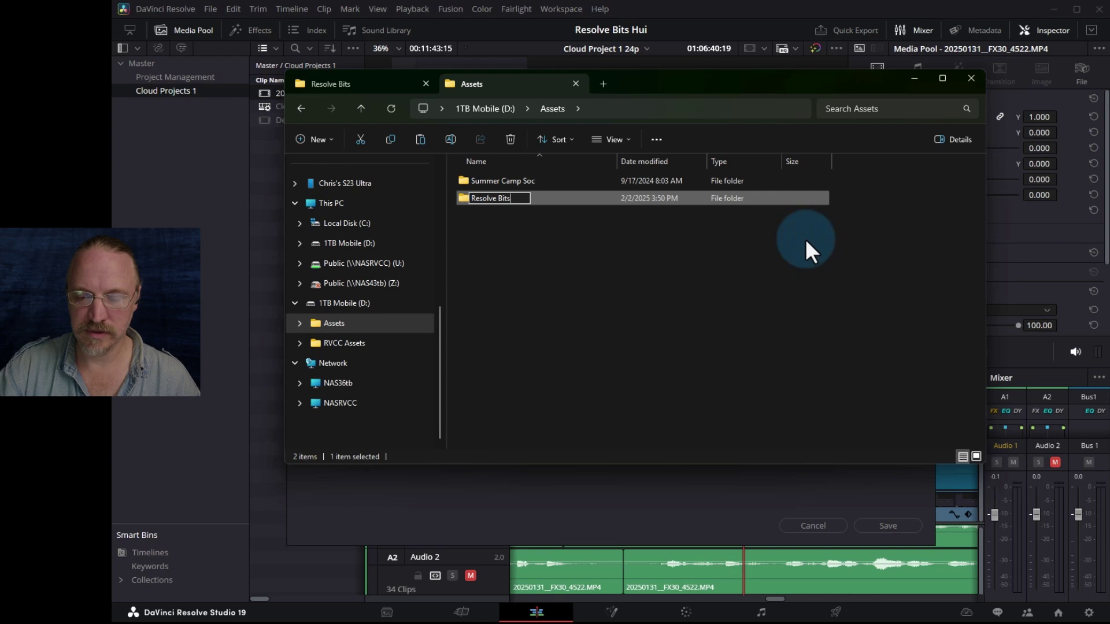
{"action": "key", "text": "Return"}
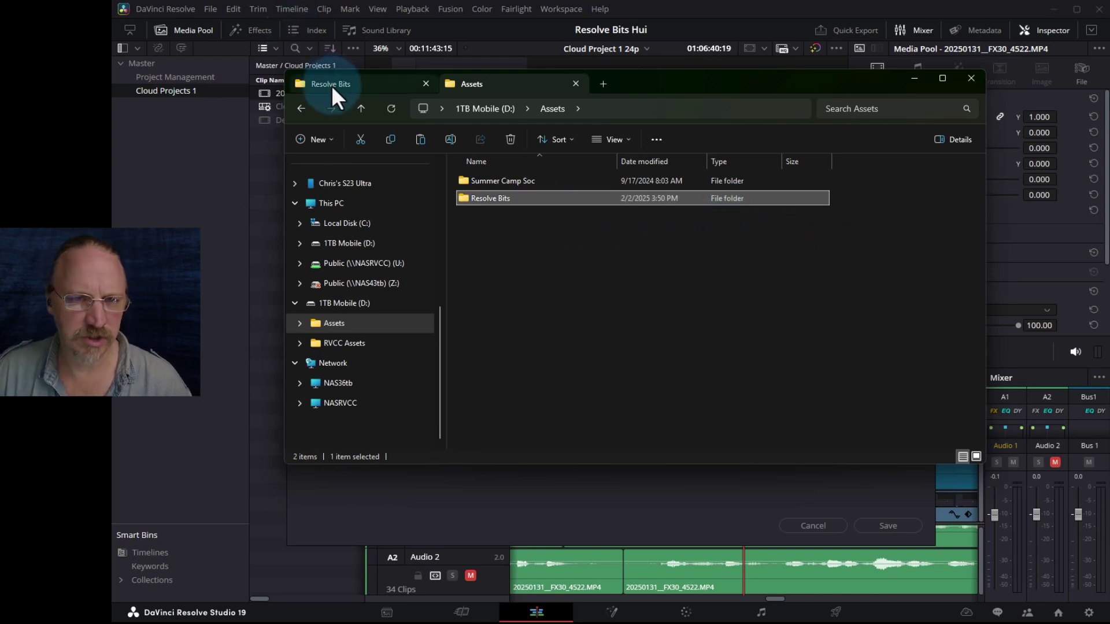
Paste the Cloud Projects 1 folder into D:\Assets\Resolve Bits
{"action": "double_click", "coordinate": [485, 198]}
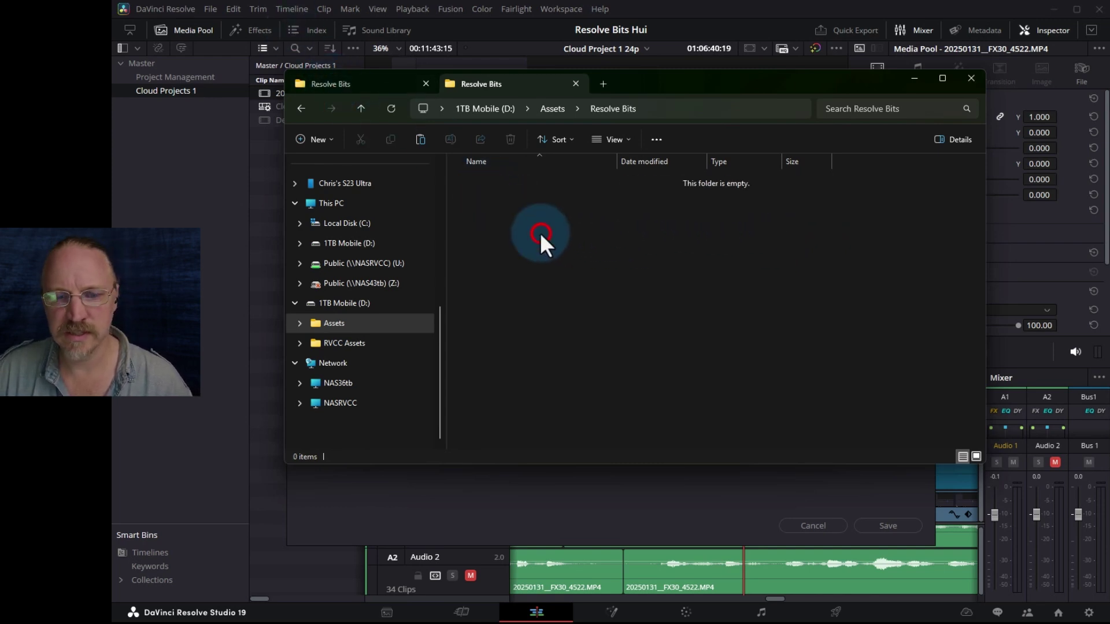
{"action": "key", "text": "ctrl+v"}
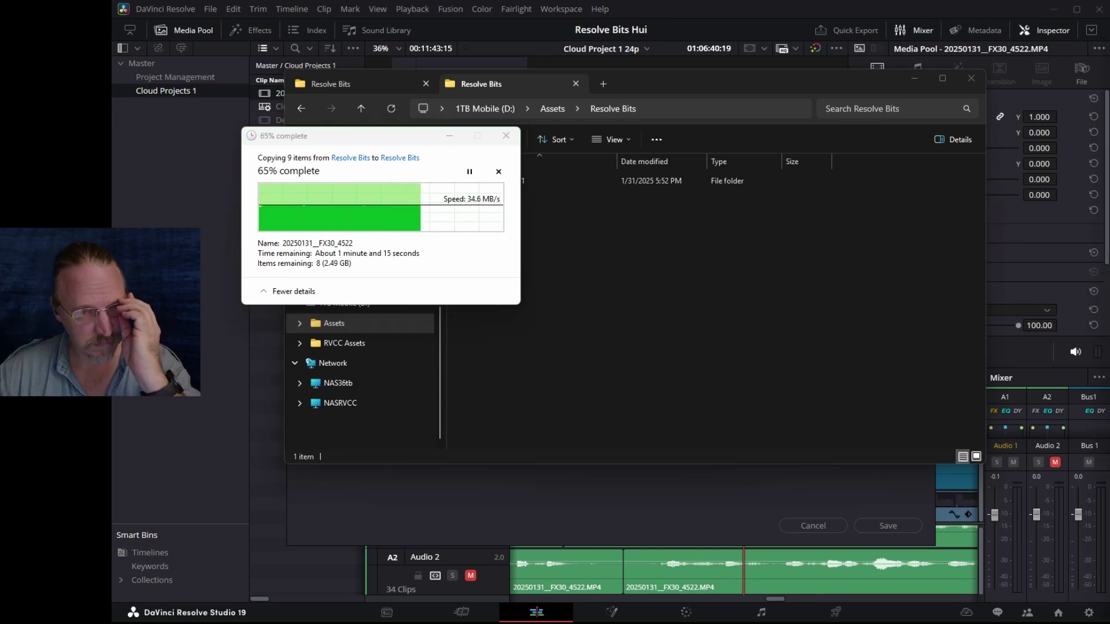
{"action": "left_click", "coordinate": [520, 174]}
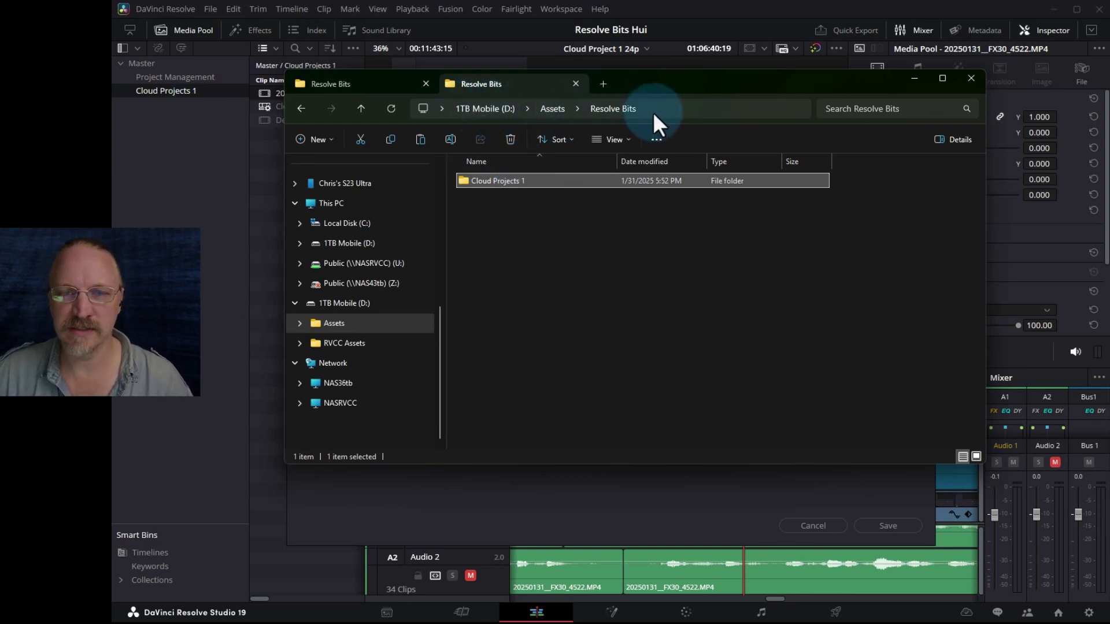
{"action": "left_click", "coordinate": [356, 86]}
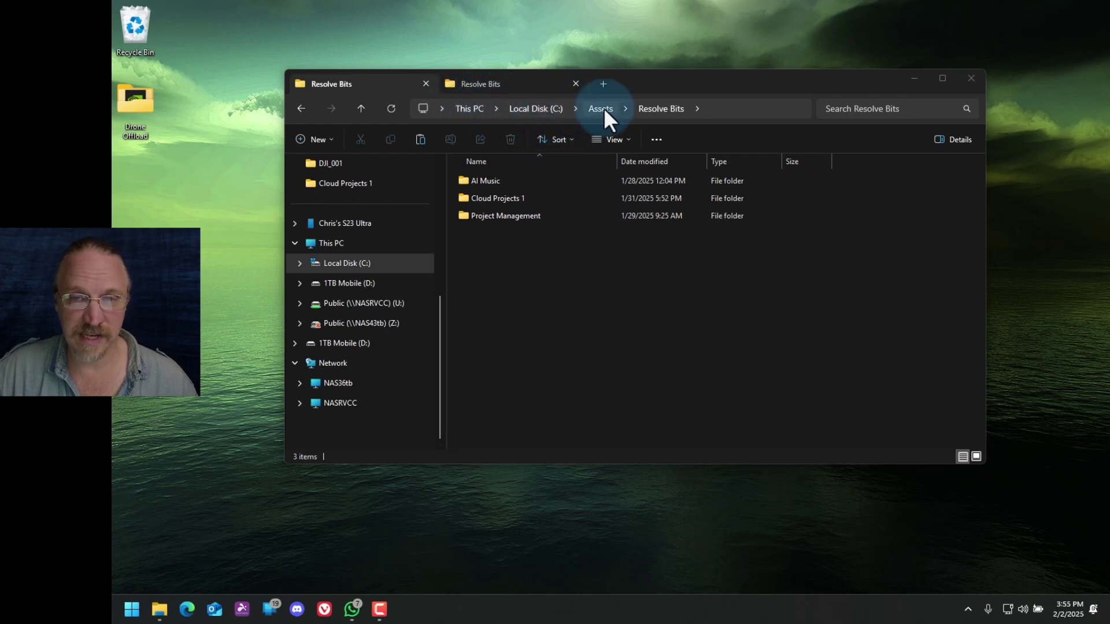
Rename the original C: Cloud Projects 1 folder to 'Cloud Projects 1 OMG'
{"action": "left_click", "coordinate": [541, 197]}
{"action": "left_click", "coordinate": [541, 197]}
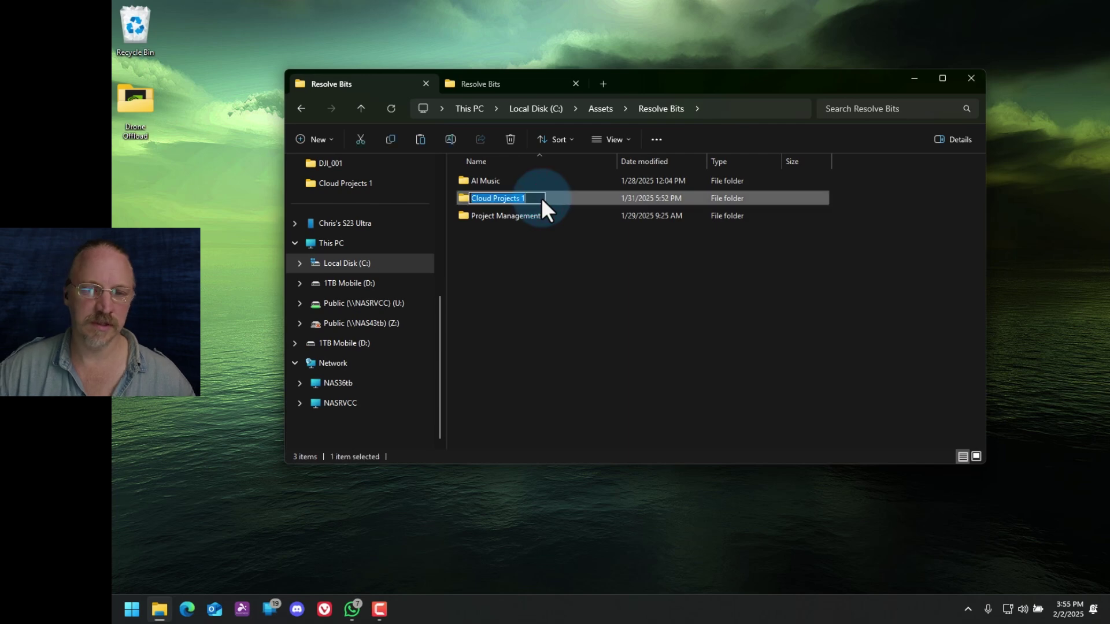
{"action": "left_click", "coordinate": [541, 197]}
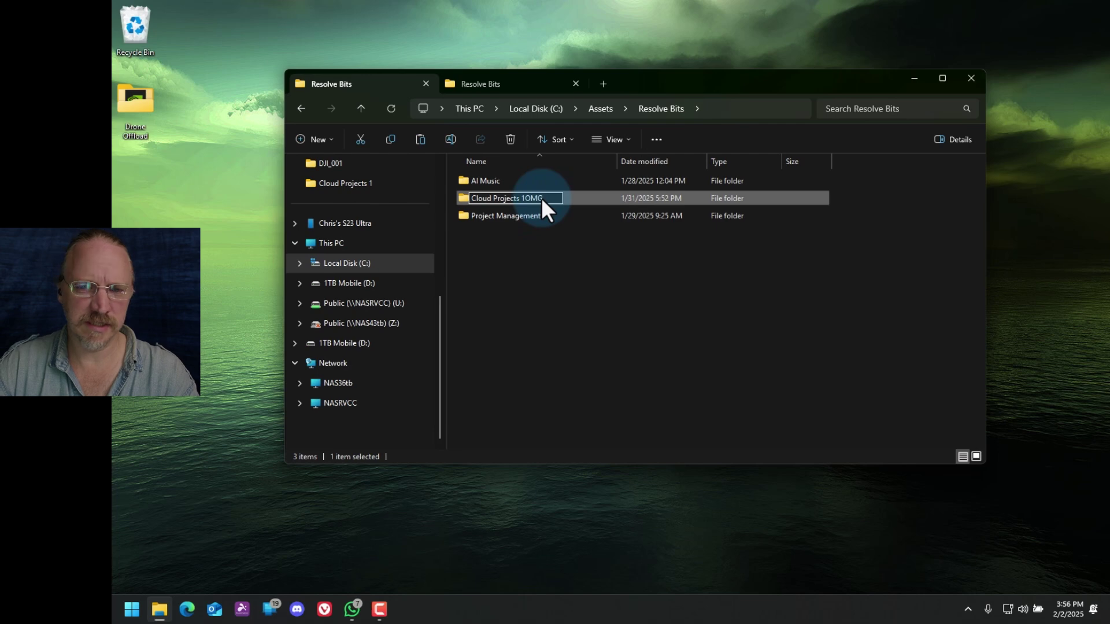
{"action": "key", "text": "Return"}
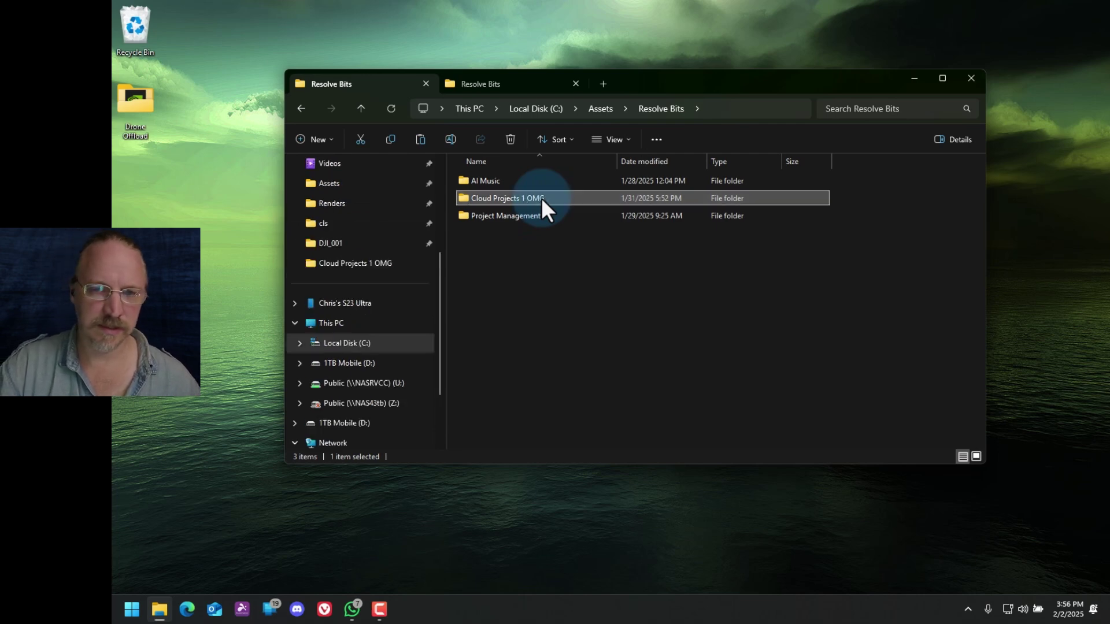
Launch DaVinci Resolve, open the Resolve Bits Hui project, and load the Cloud Project 1 24p timeline
{"action": "left_click", "coordinate": [136, 610]}
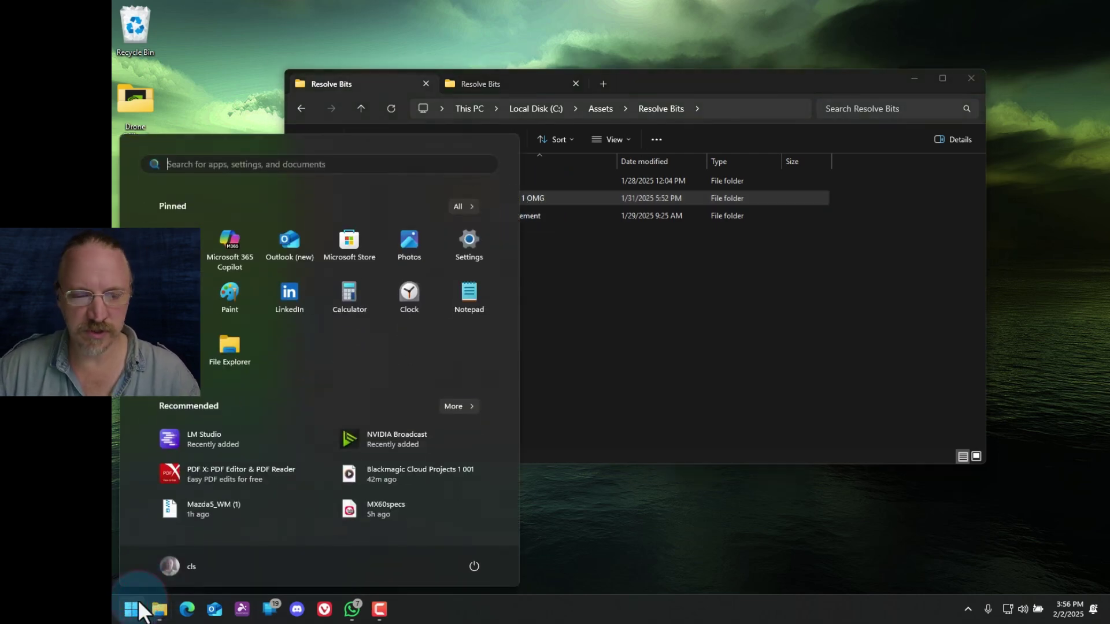
{"action": "type", "text": "resolve"}
{"action": "left_click", "coordinate": [132, 609]}
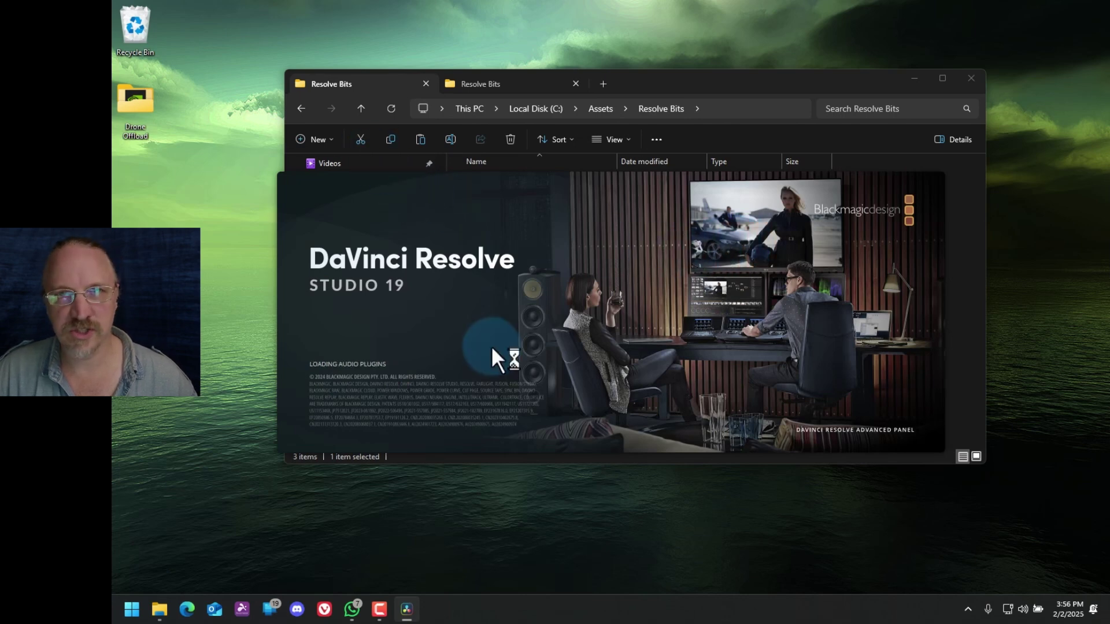
{"action": "double_click", "coordinate": [545, 225]}
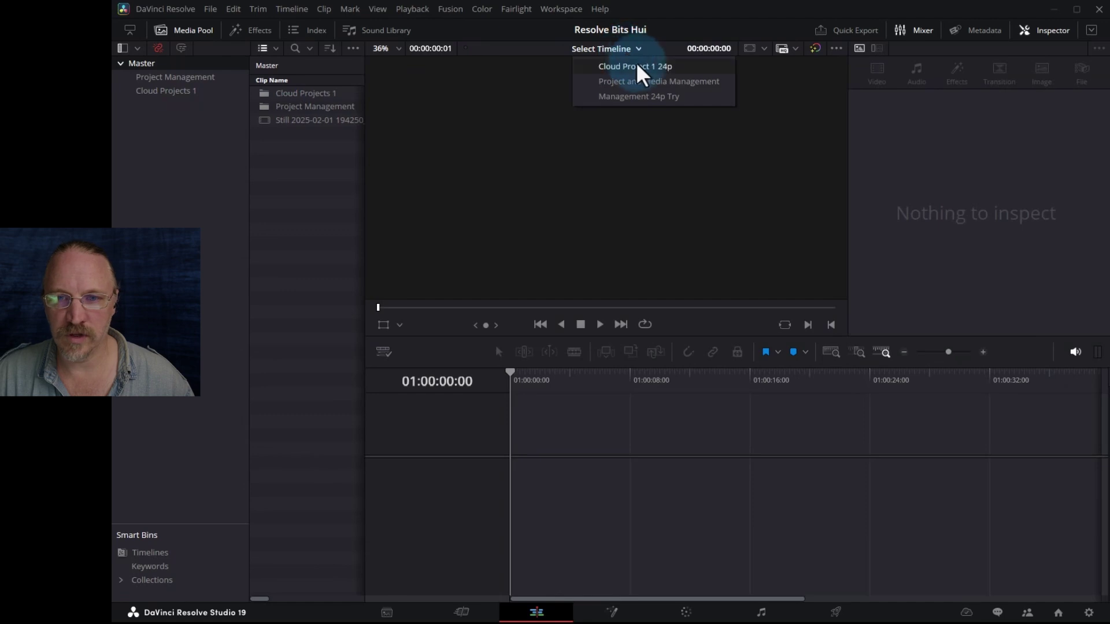
{"action": "left_click", "coordinate": [669, 69]}
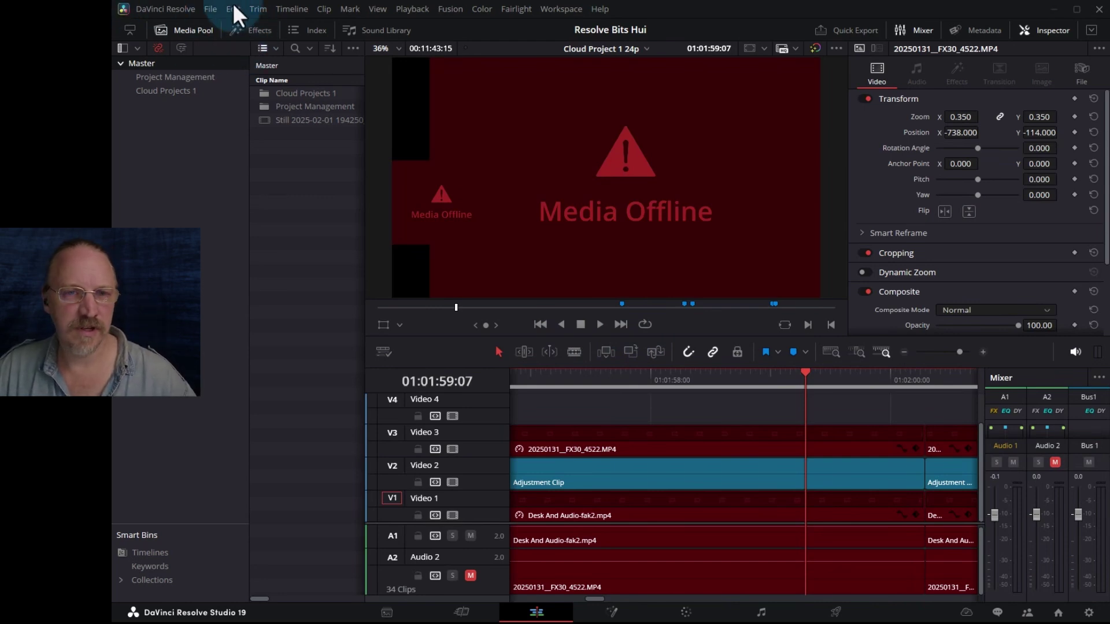
{"action": "left_click", "coordinate": [211, 9]}
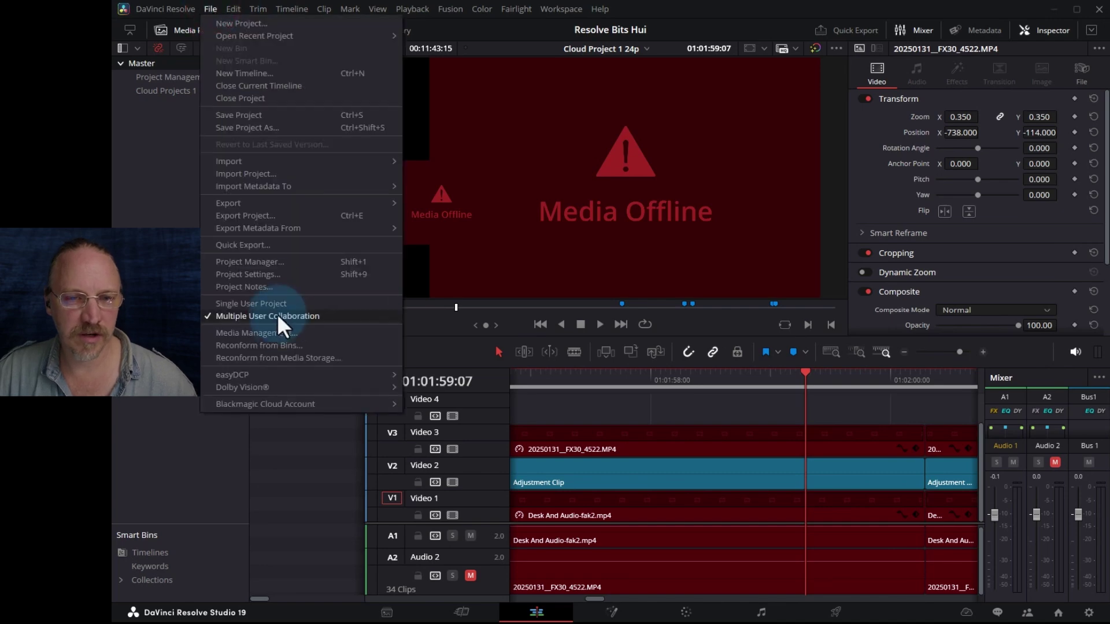
Map C:\Assets to the local path D:\Assets in Path Mapping and save
{"action": "left_click", "coordinate": [267, 274]}
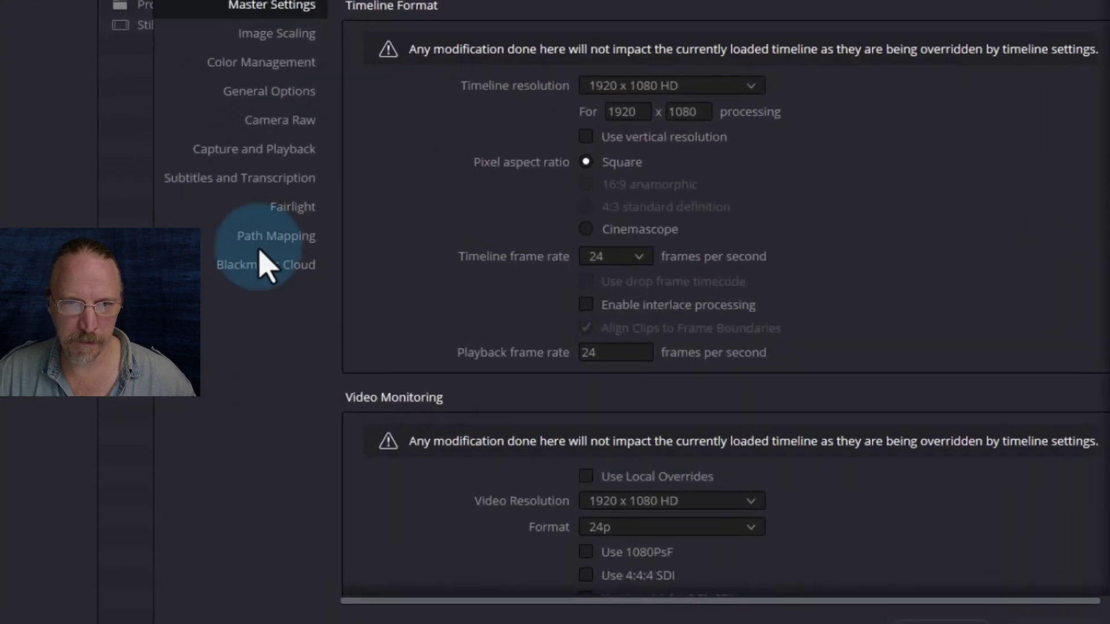
{"action": "left_click", "coordinate": [348, 258]}
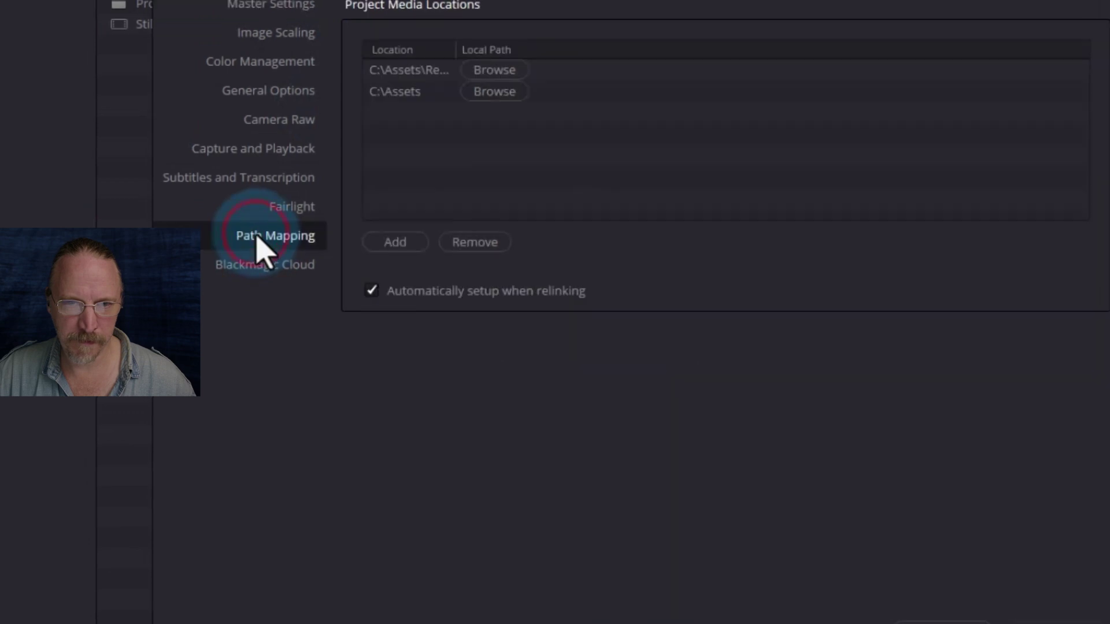
{"action": "left_click_drag", "start_coordinate": [456, 48], "coordinate": [478, 48]}
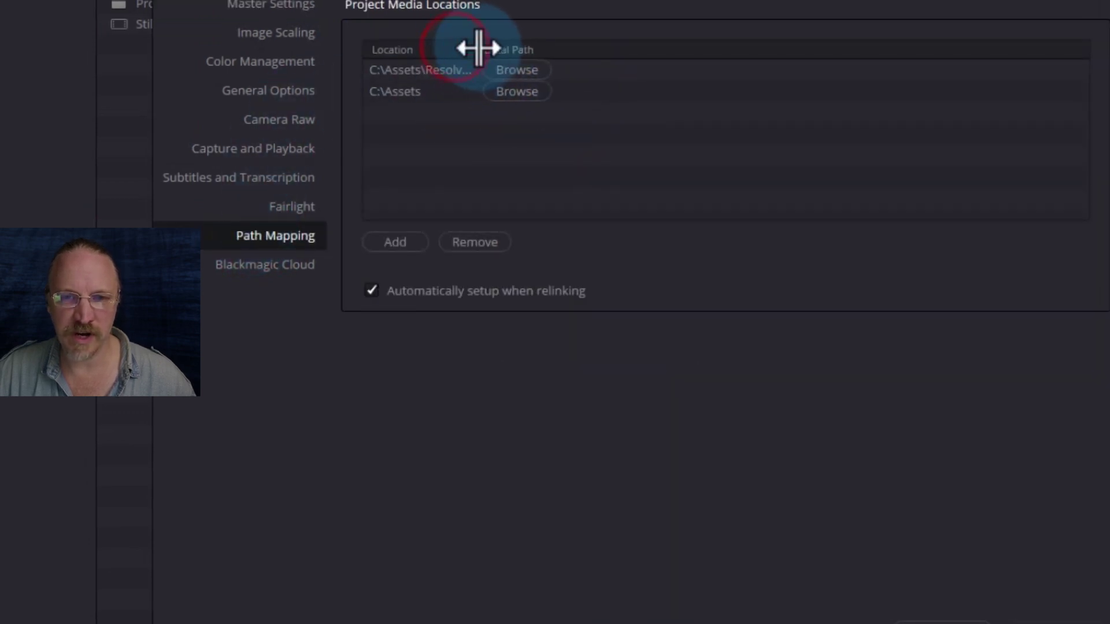
{"action": "left_click", "coordinate": [433, 76]}
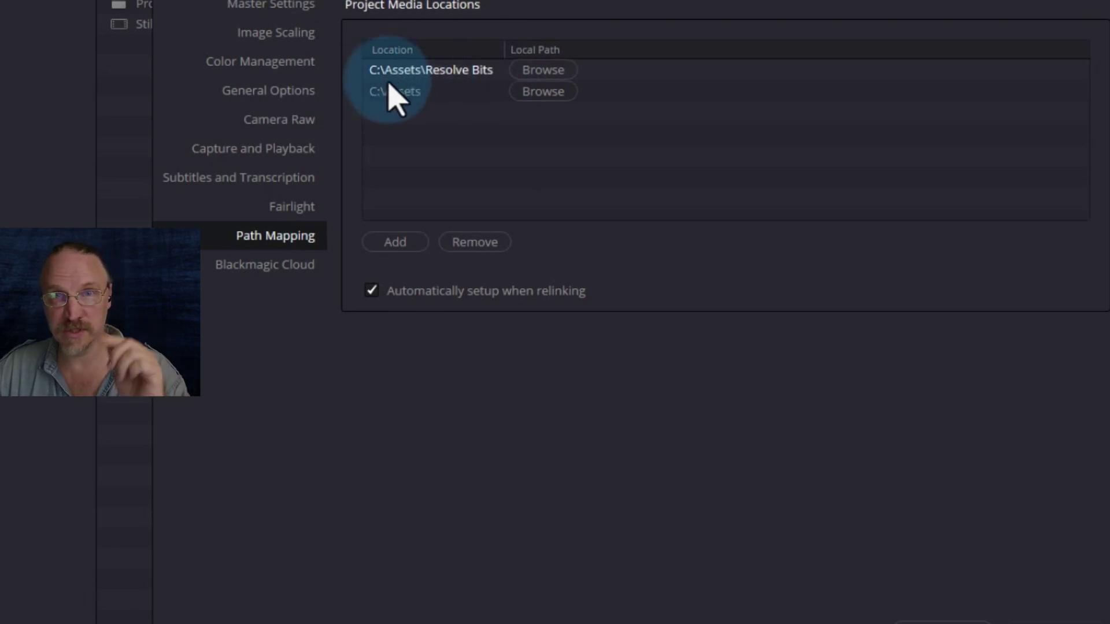
{"action": "left_click", "coordinate": [542, 116]}
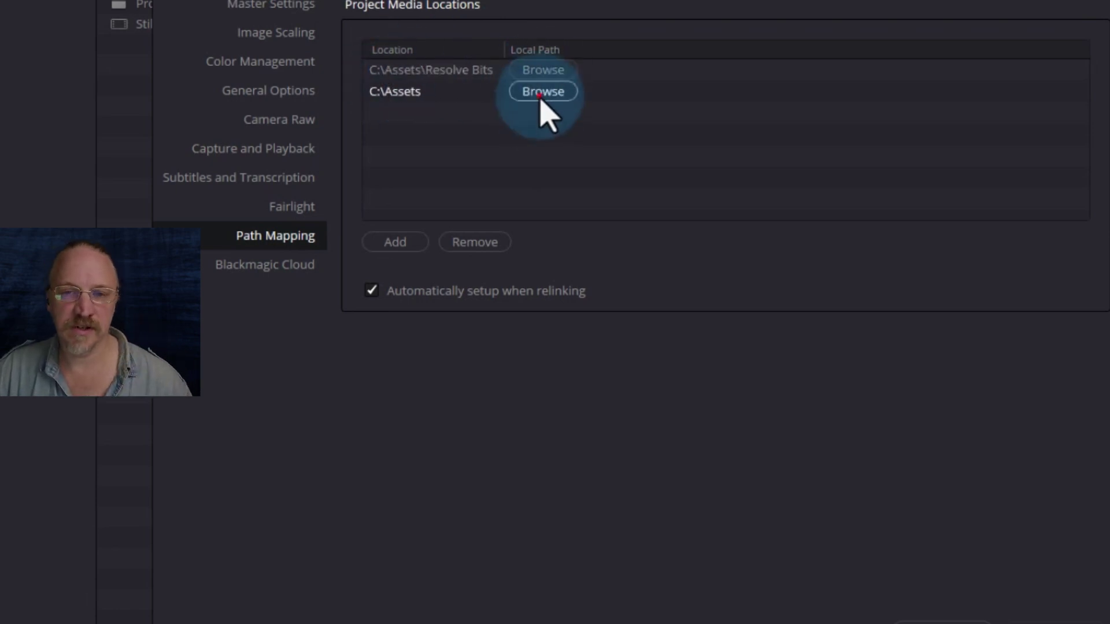
{"action": "left_click", "coordinate": [539, 97]}
{"action": "left_click", "coordinate": [266, 448]}
{"action": "left_click", "coordinate": [529, 111]}
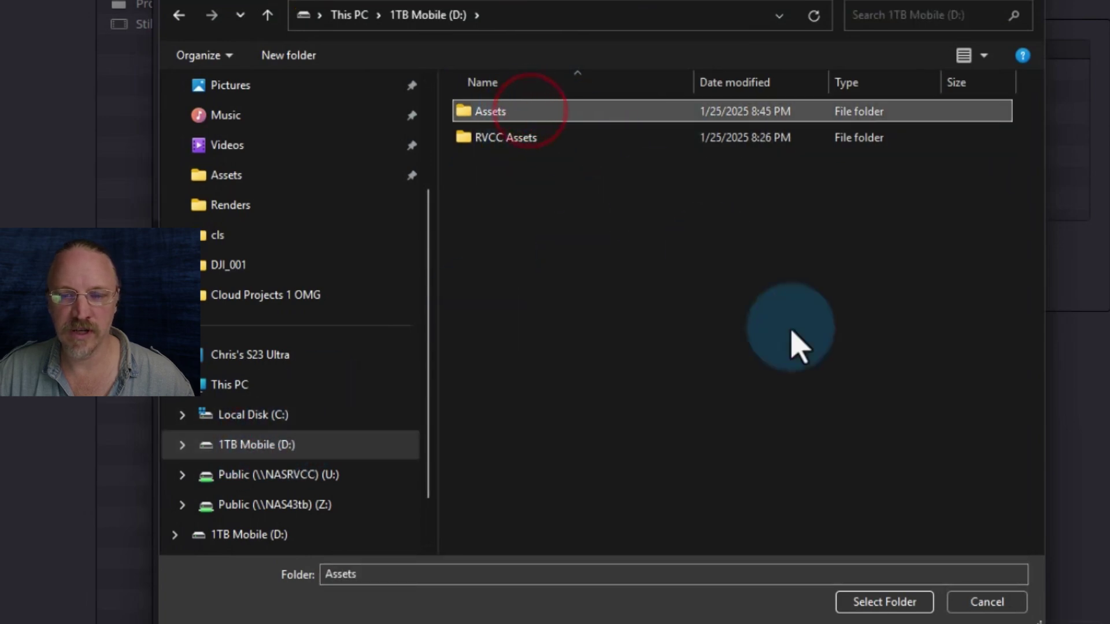
{"action": "left_click", "coordinate": [923, 605]}
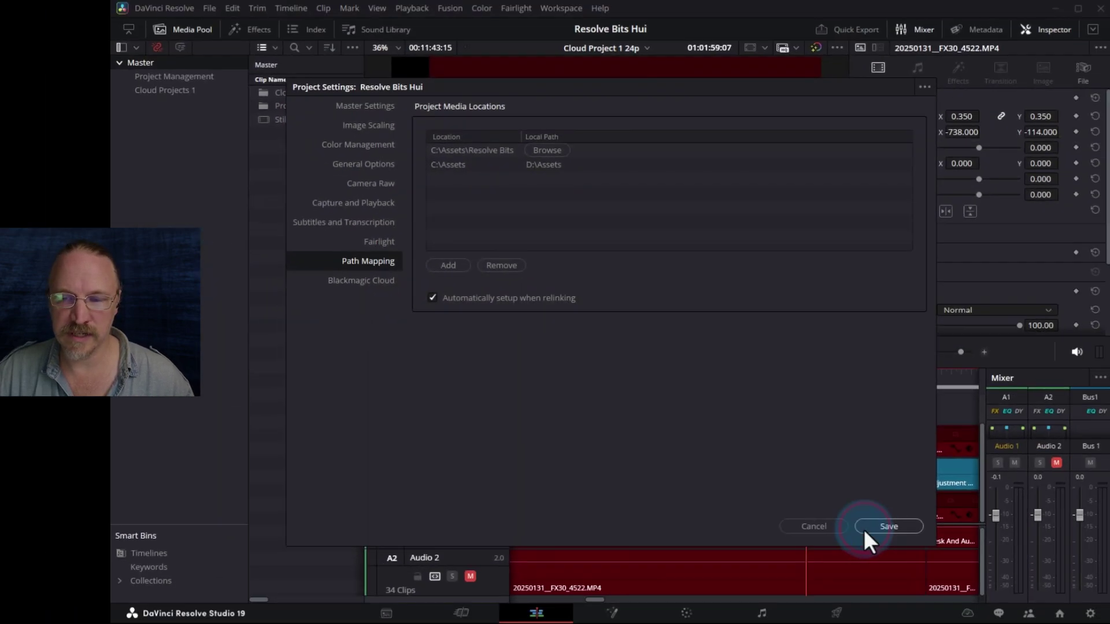
{"action": "left_click", "coordinate": [864, 527]}
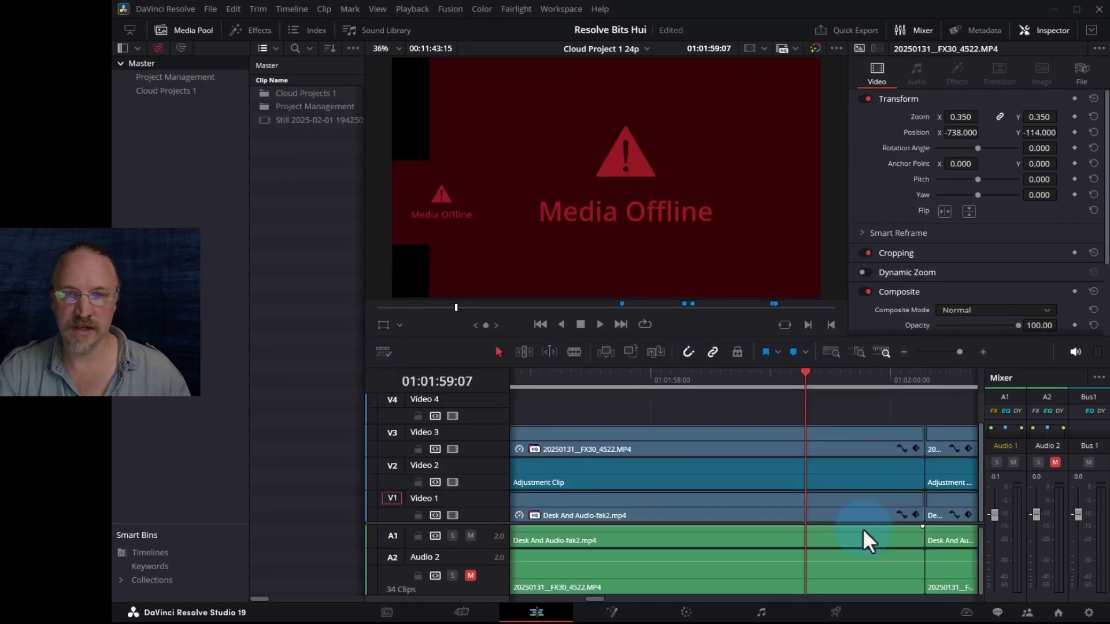